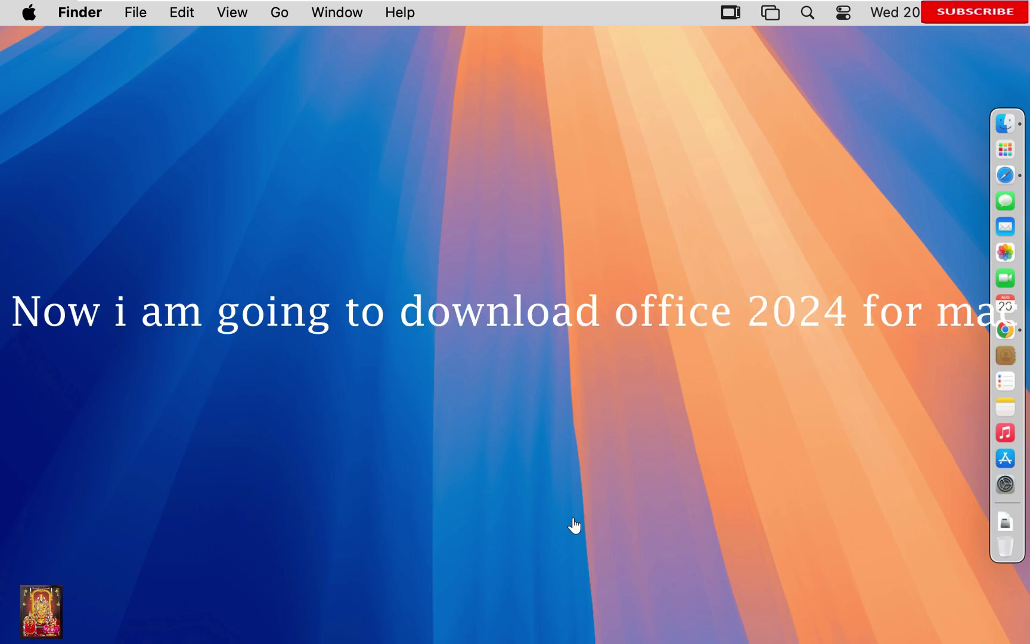
Search Google in Chrome for the Office 2024 deployment tool for Mac and enlarge the window
click(1006, 330)
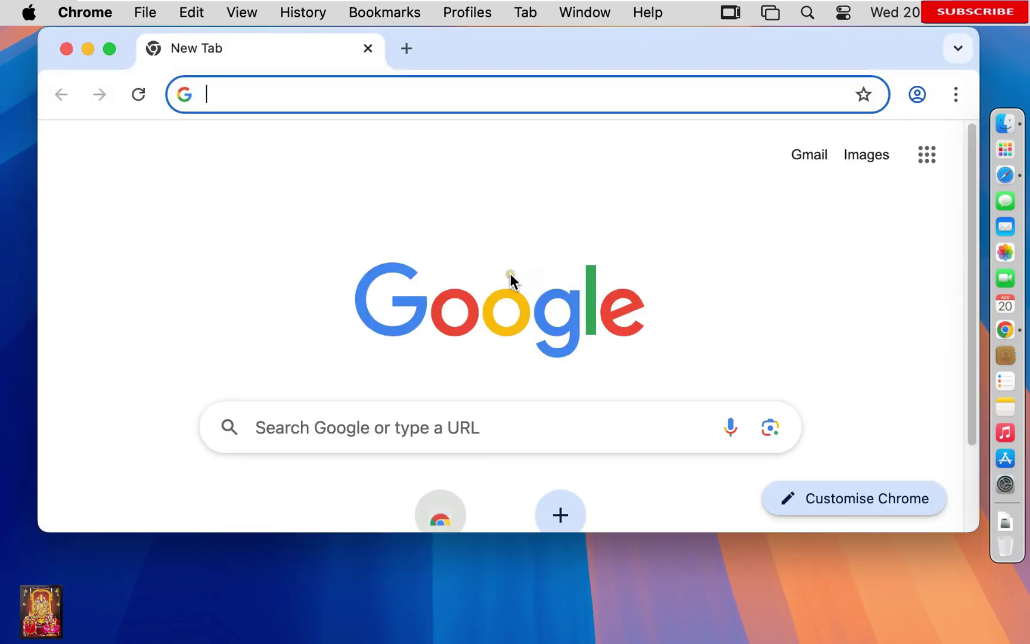
click(363, 415)
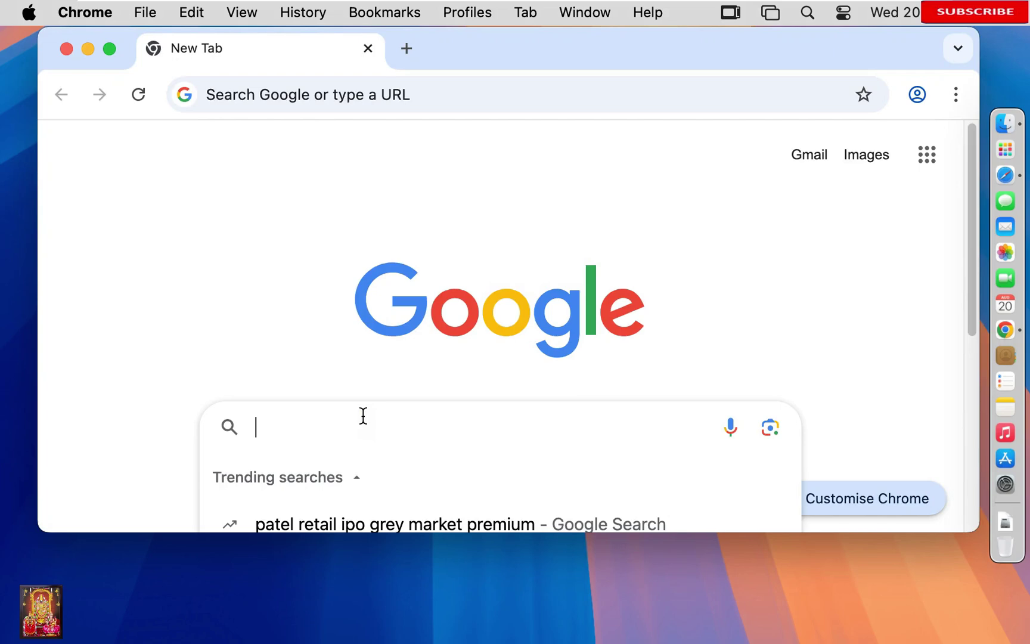
text(download )
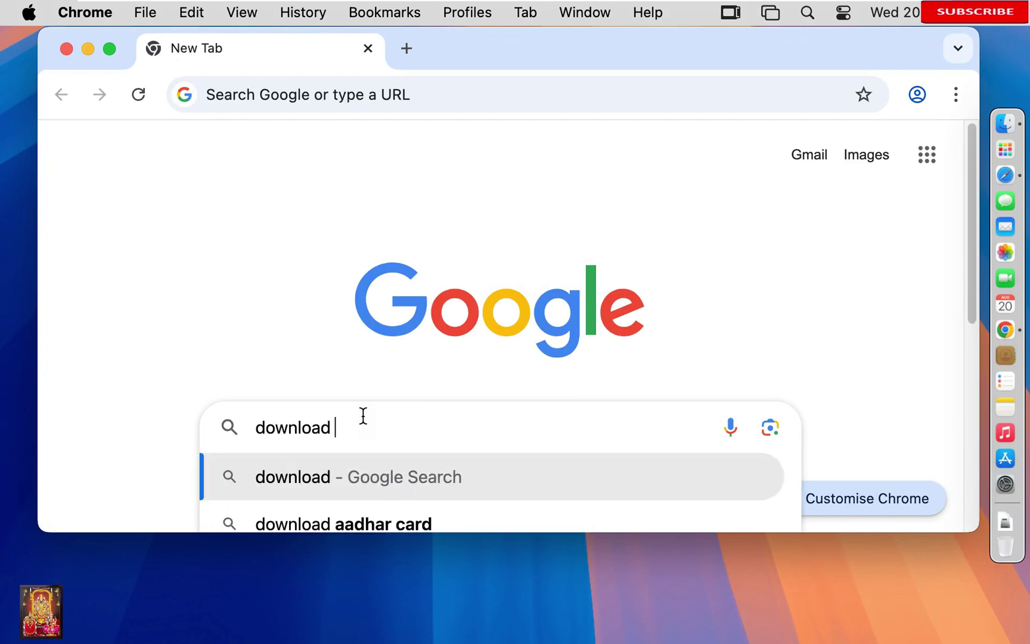
text(office 2024 )
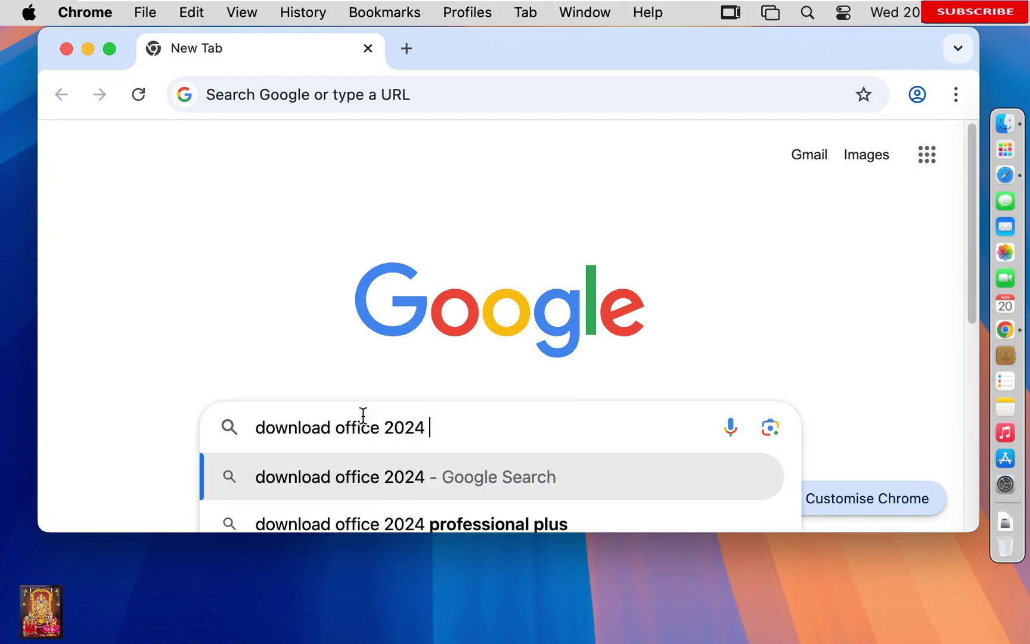
text(deplyment)
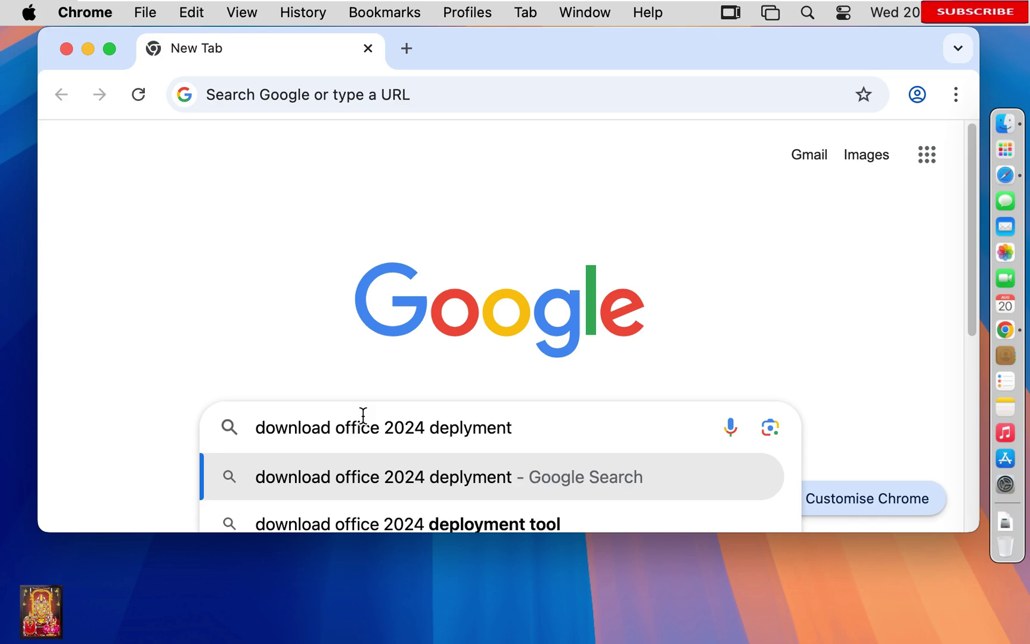
text( tool fo)
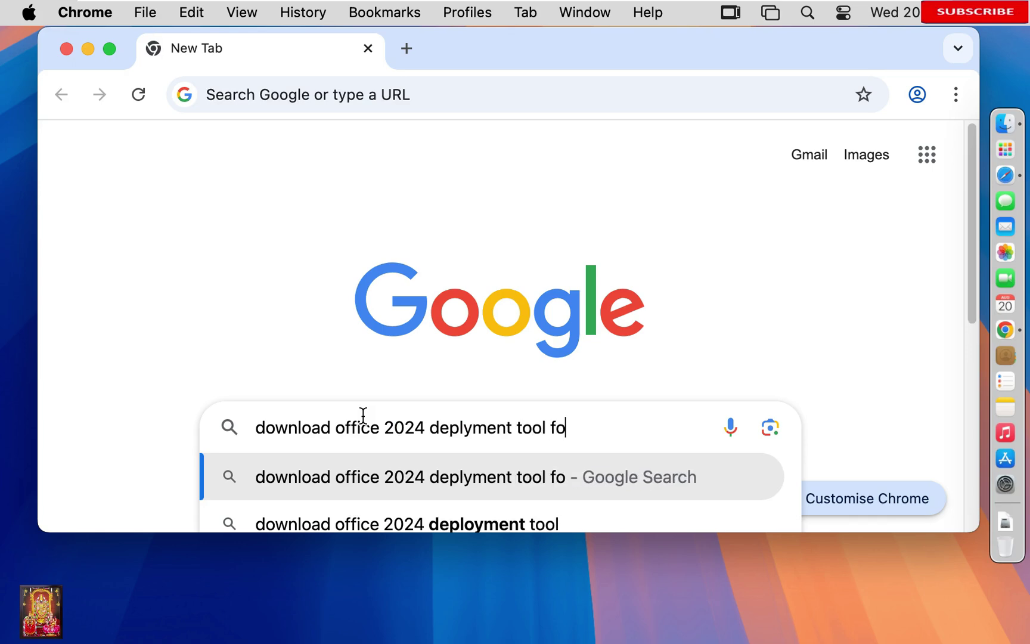
text(r mac)
key(Return)
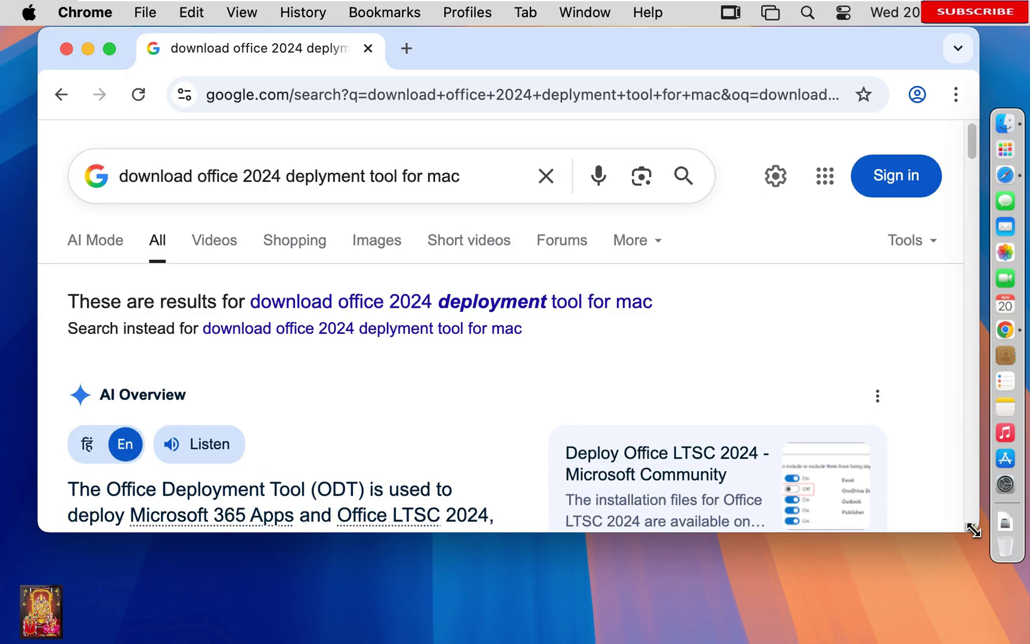
drag(978, 530, 971, 620)
scroll(425, 390, down, 2)
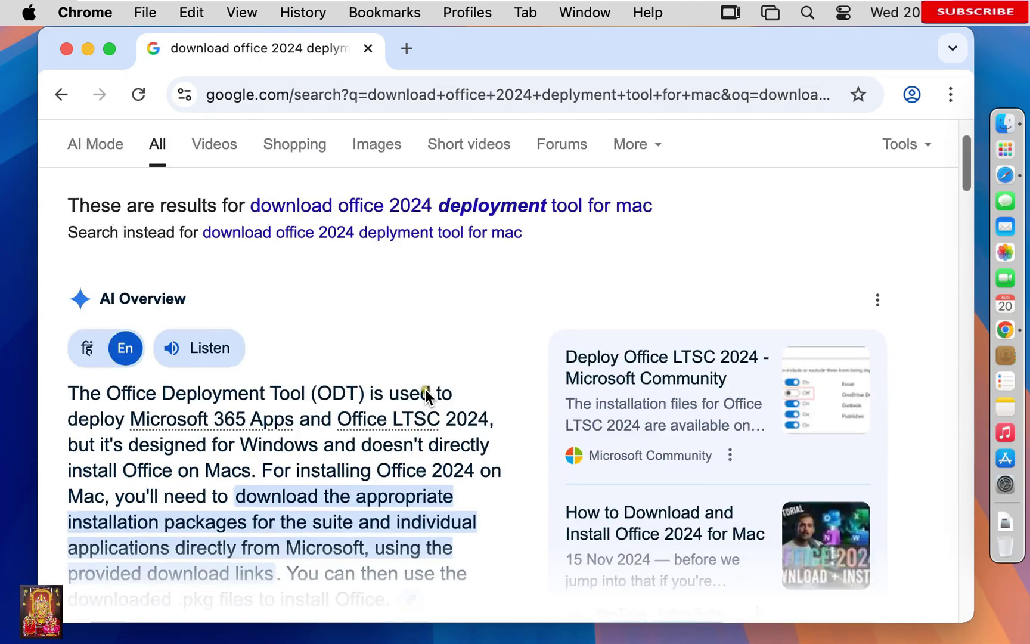
scroll(425, 389, down, 3)
scroll(423, 392, down, 1)
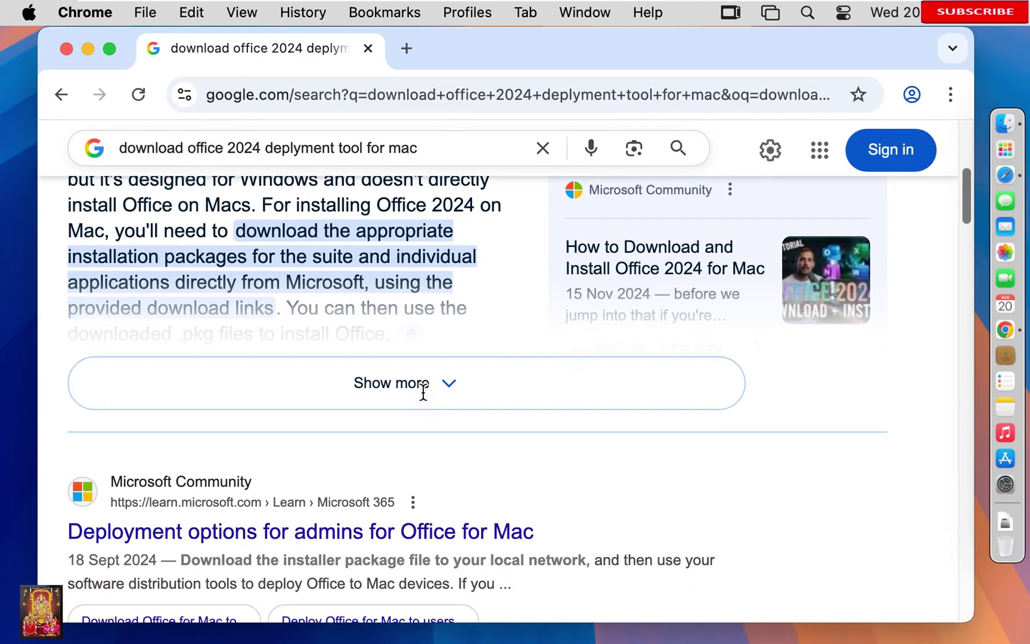
scroll(422, 392, down, 3)
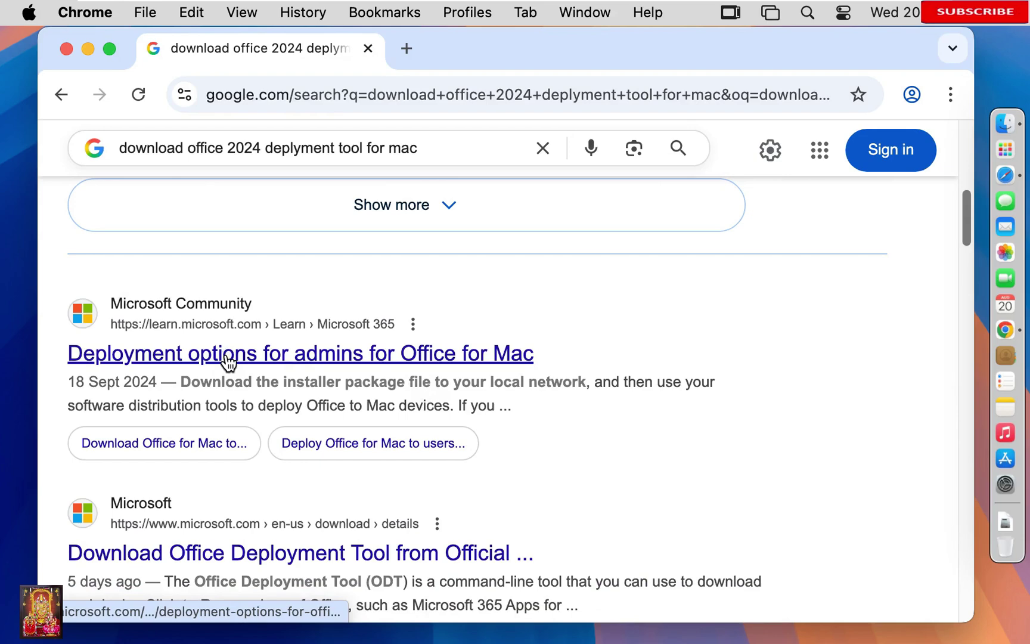
Download the Office LTSC for Mac 2024 package from the Deployment options article and check its progress
click(229, 362)
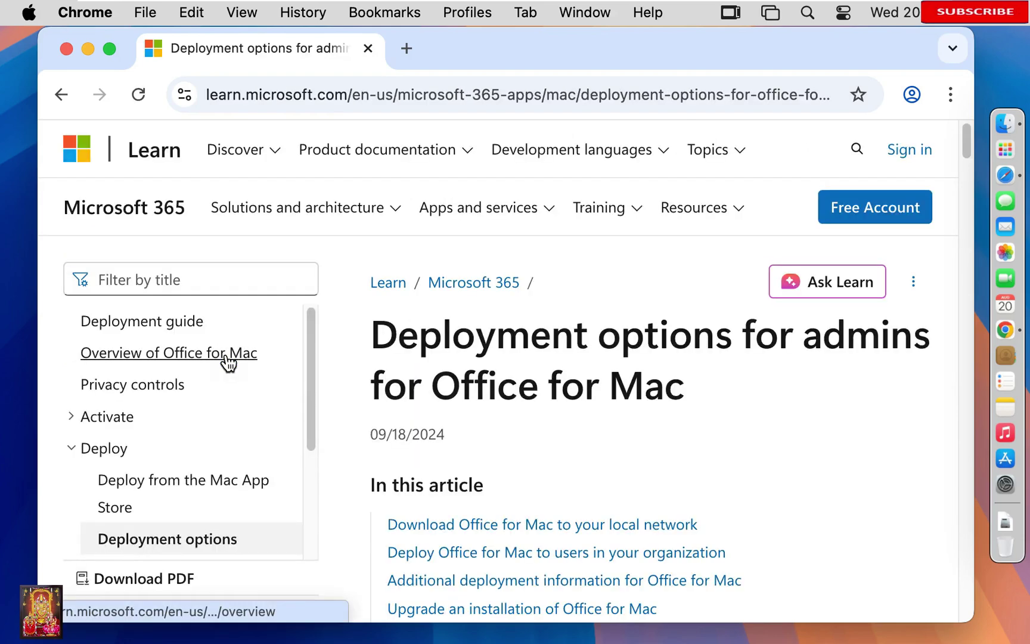
scroll(601, 398, down, 1)
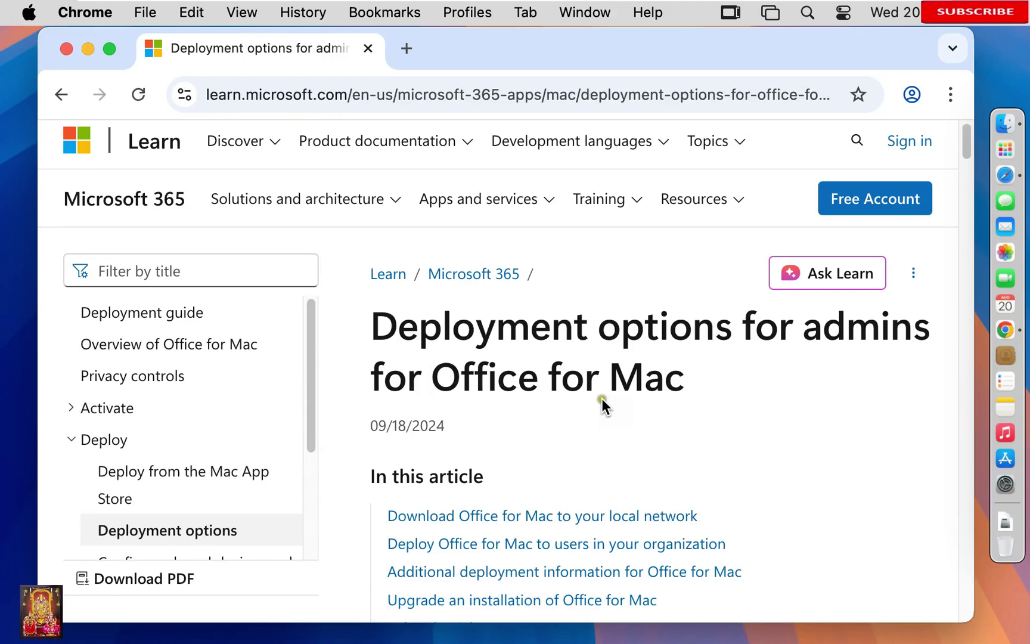
scroll(596, 389, down, 1)
scroll(597, 390, down, 1)
scroll(597, 389, down, 1)
scroll(580, 394, down, 1)
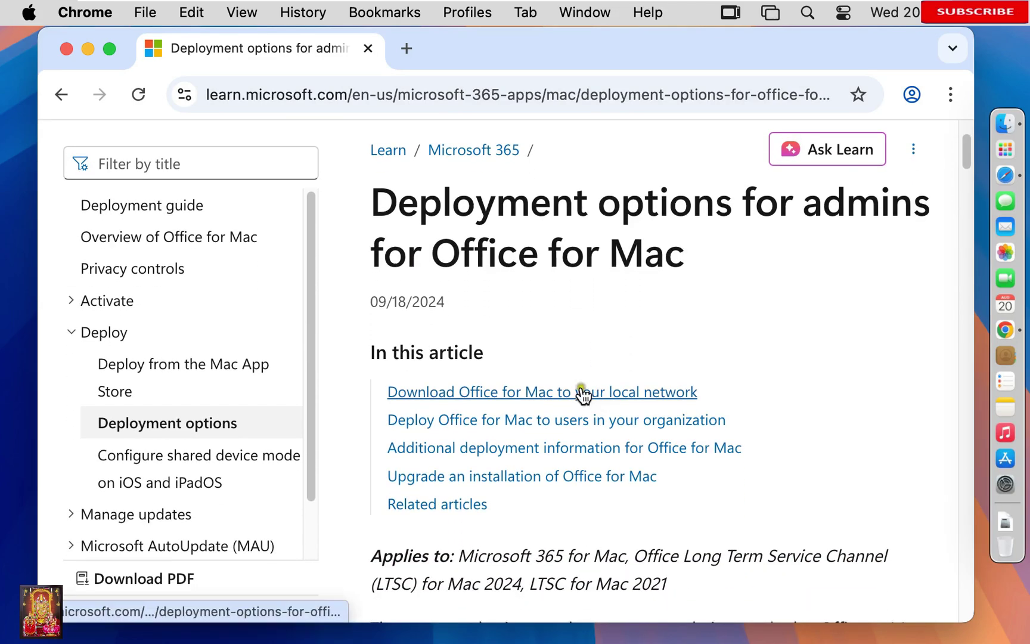
click(517, 400)
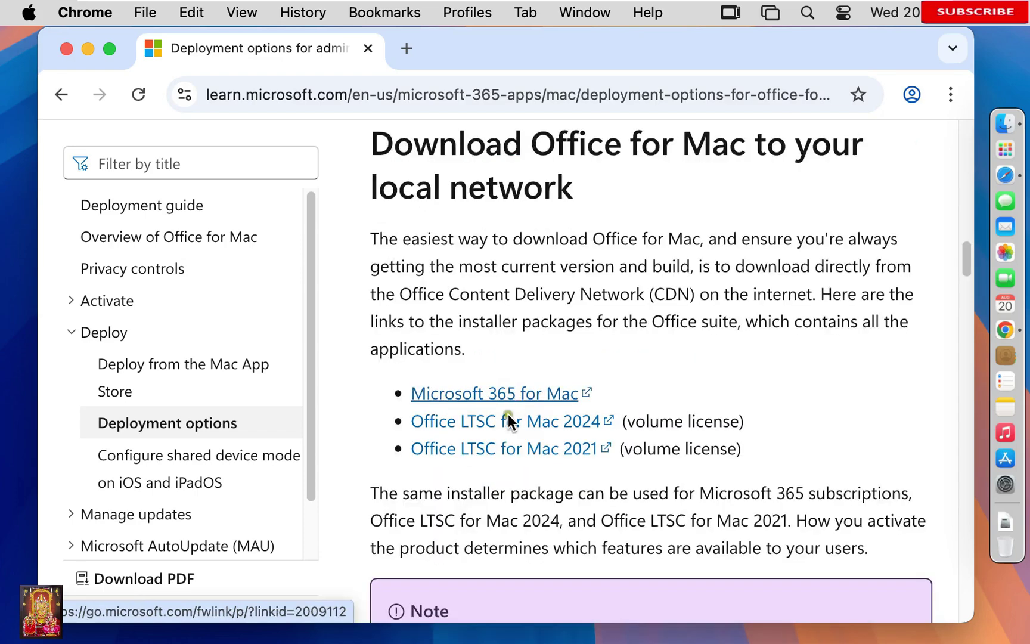
click(560, 428)
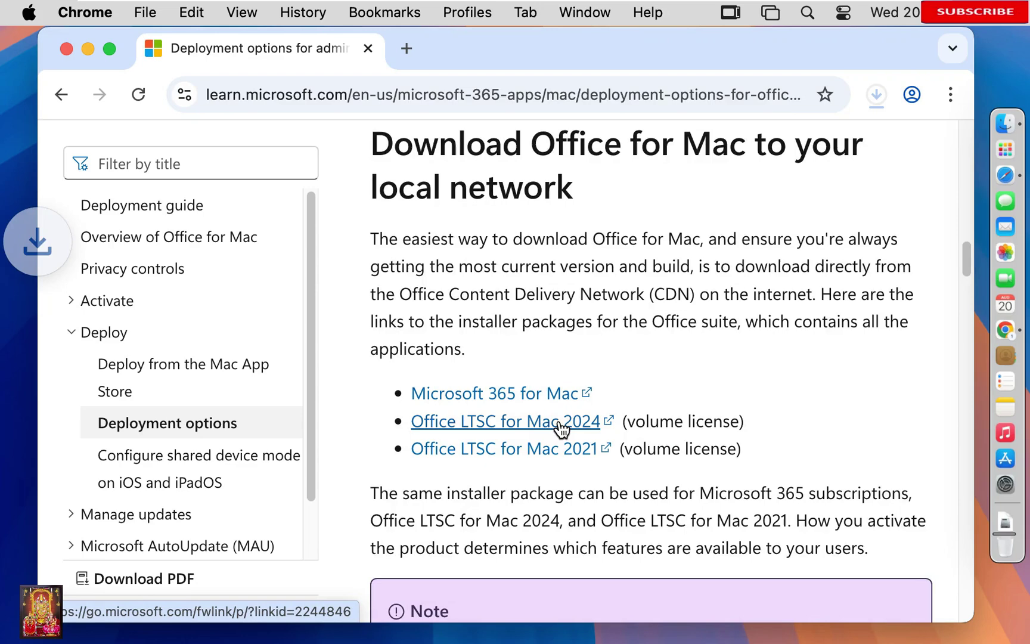
click(874, 97)
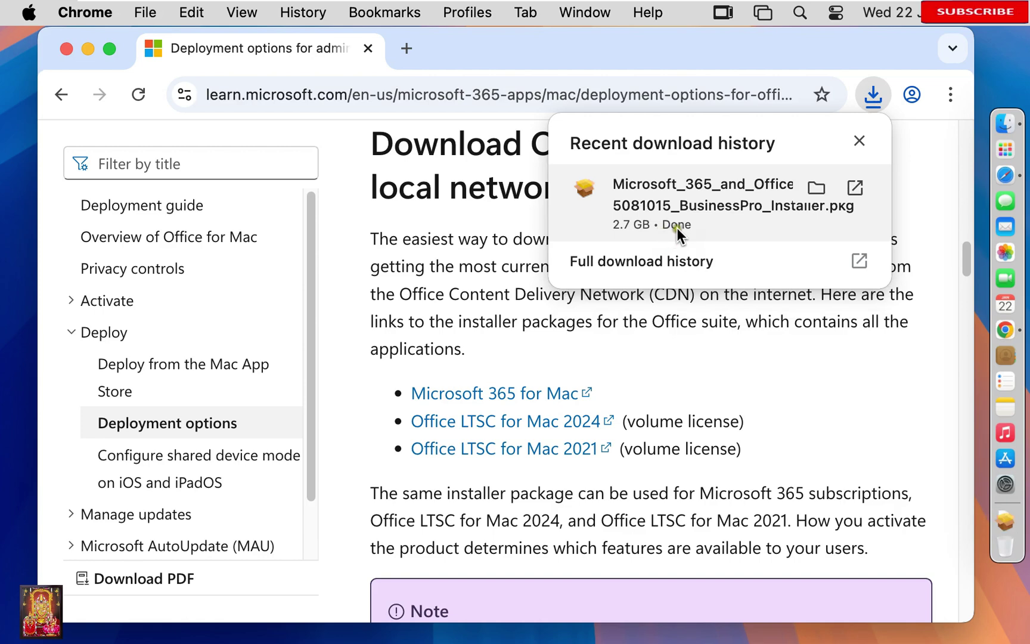
Close Chrome and show the Downloads folder in Finder
click(67, 49)
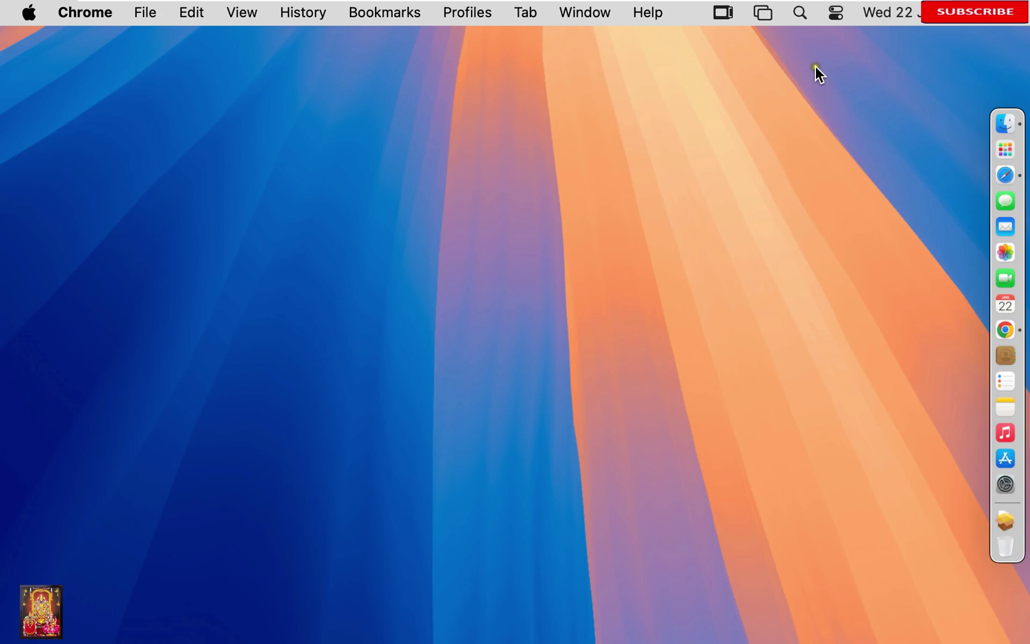
click(1007, 125)
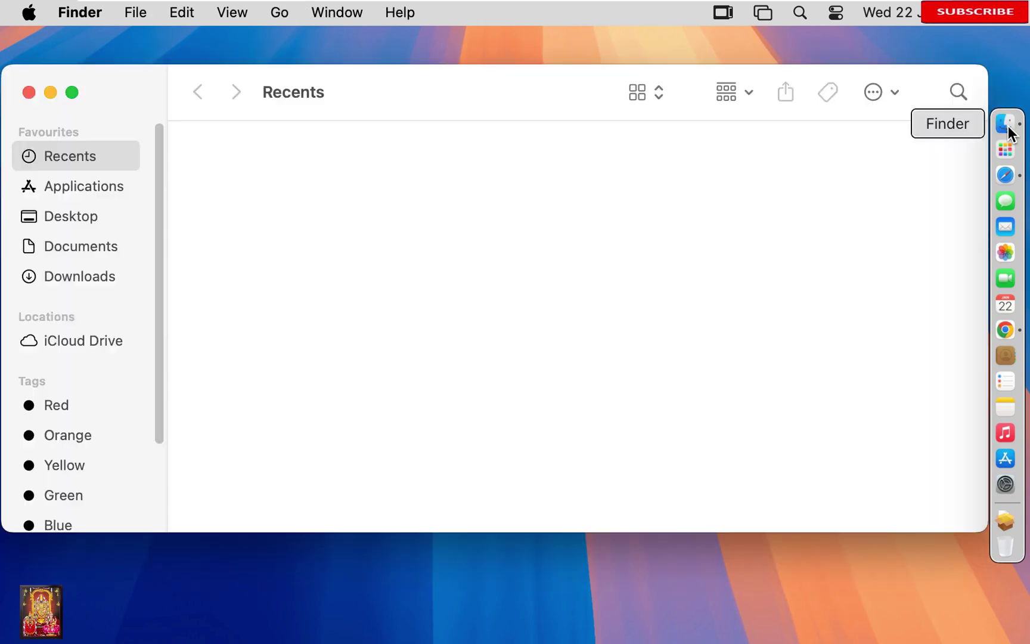
click(92, 277)
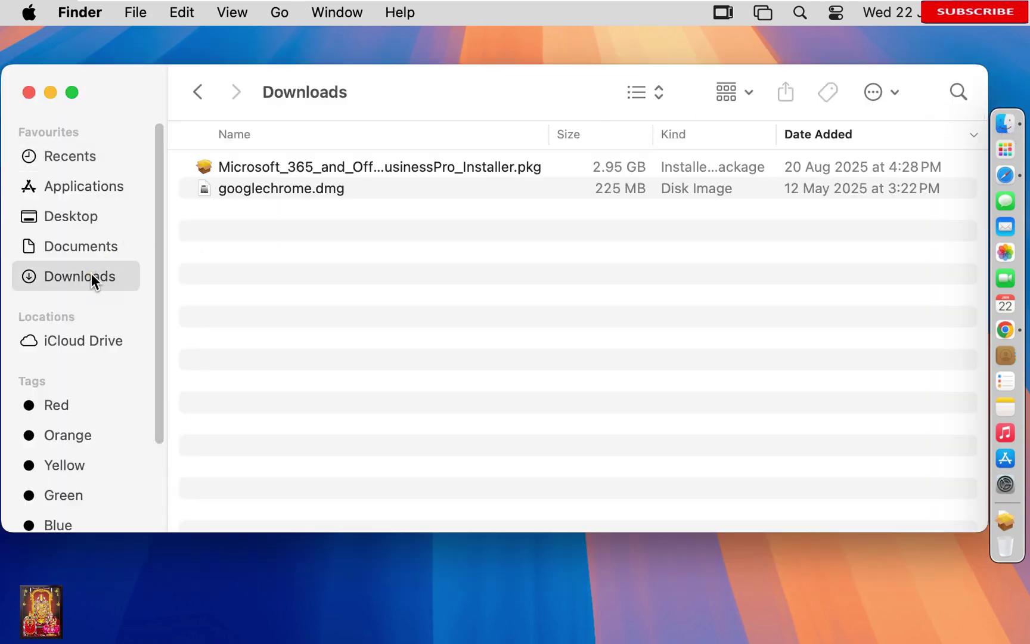
Launch the downloaded BusinessPro .pkg with Installer via Open With
click(311, 169)
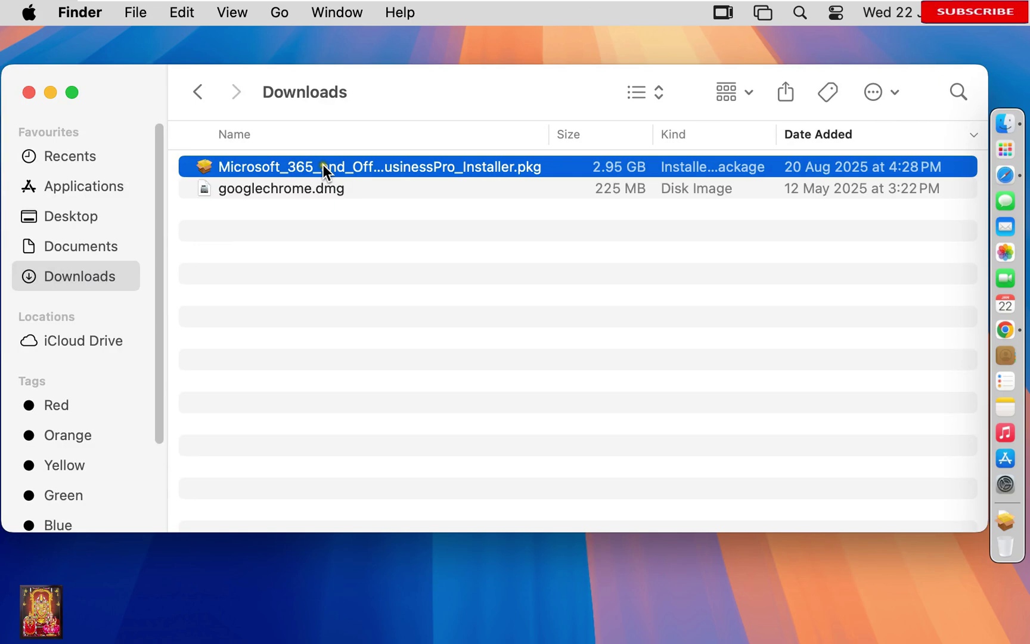
right_click(413, 166)
mouse_move(464, 204)
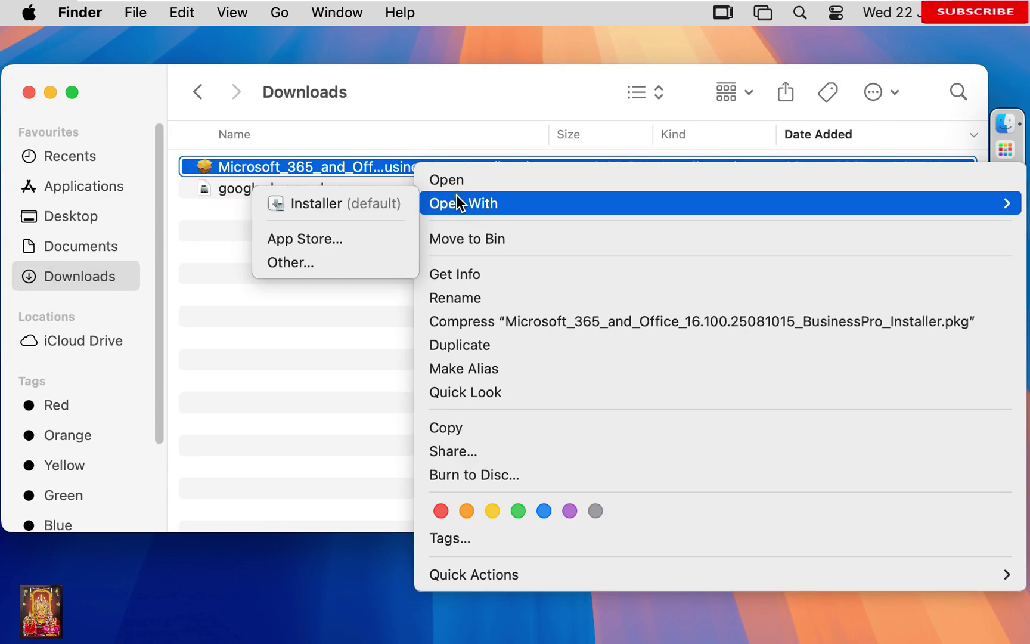
click(322, 206)
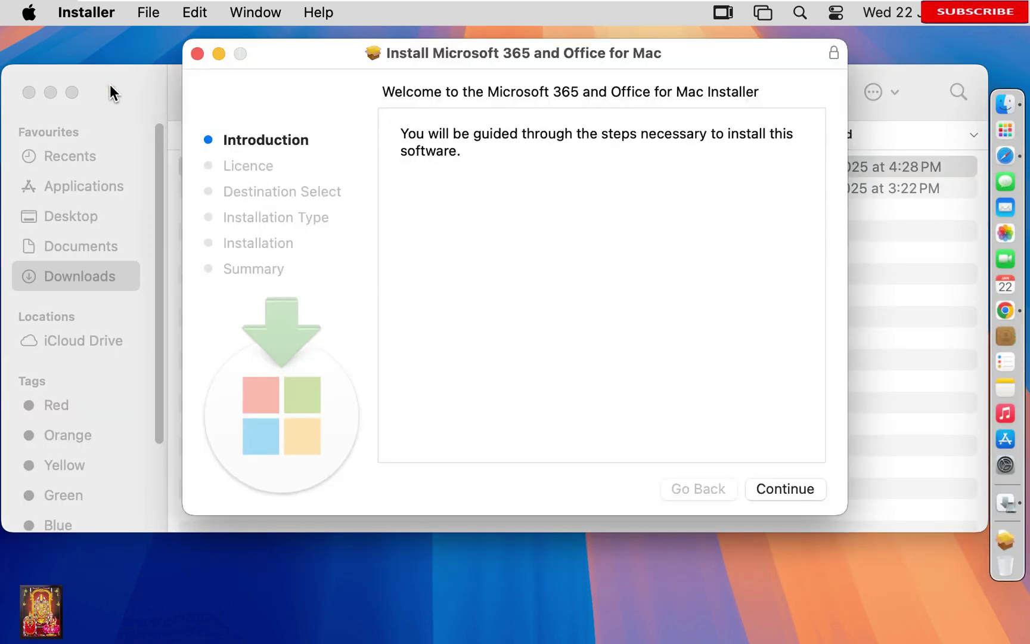
click(110, 85)
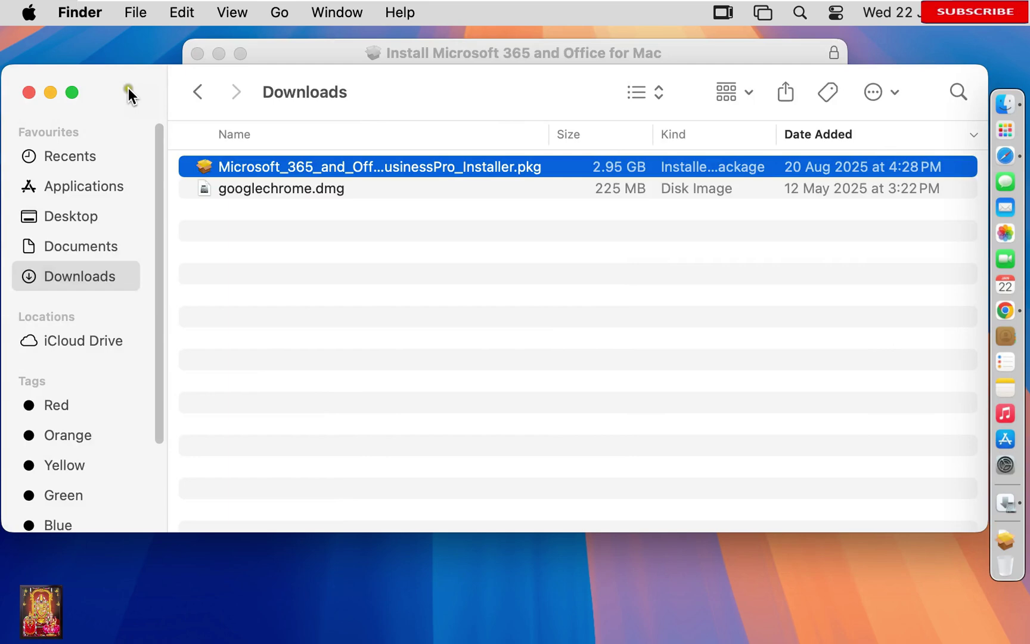
Close Finder and continue the Installer past Introduction to the licence Agree prompt
click(28, 93)
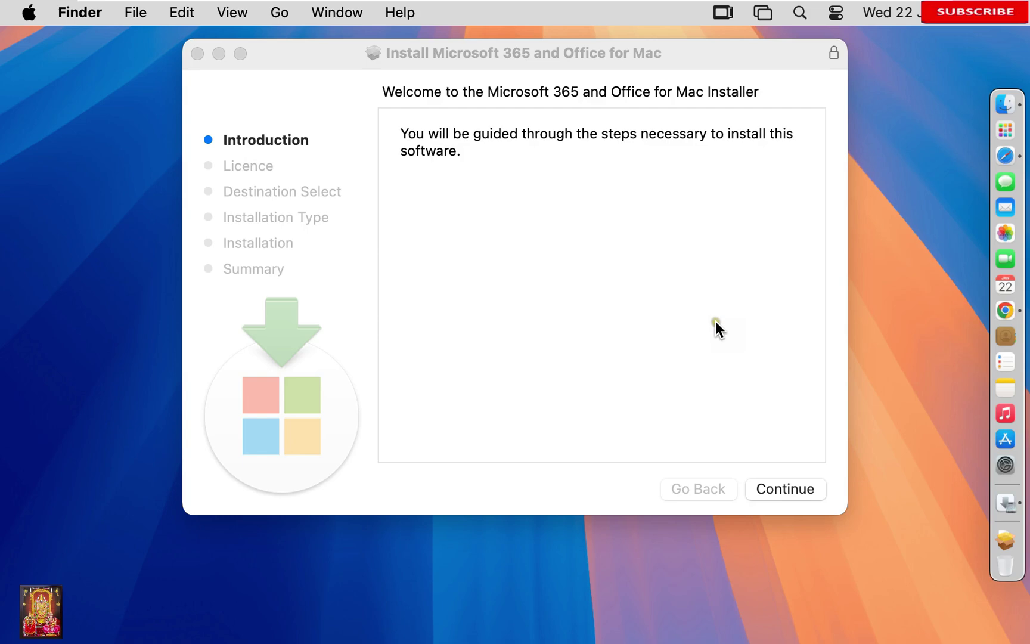
click(790, 486)
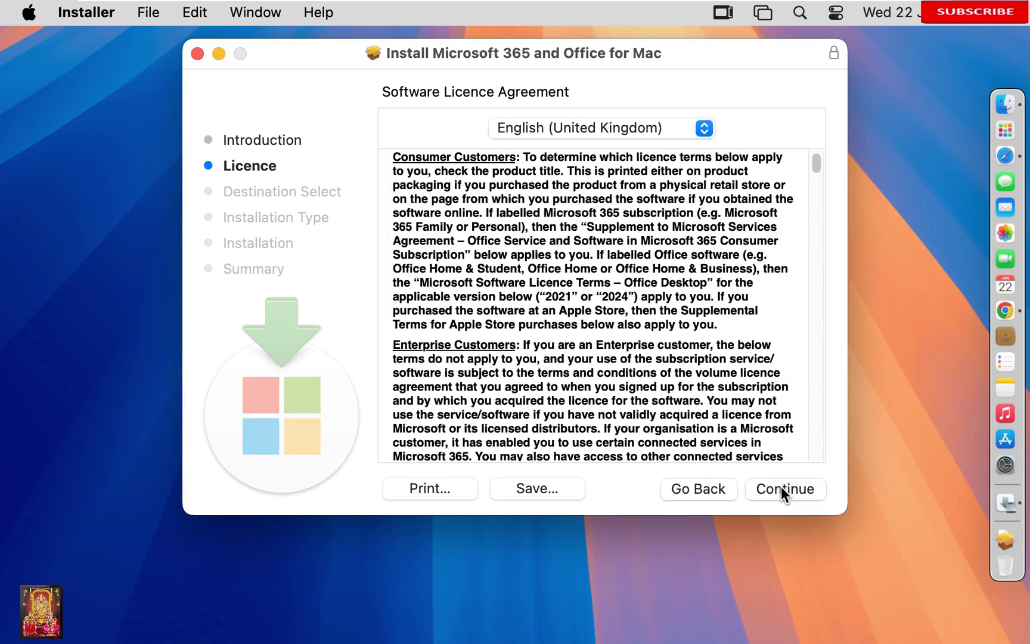
click(782, 486)
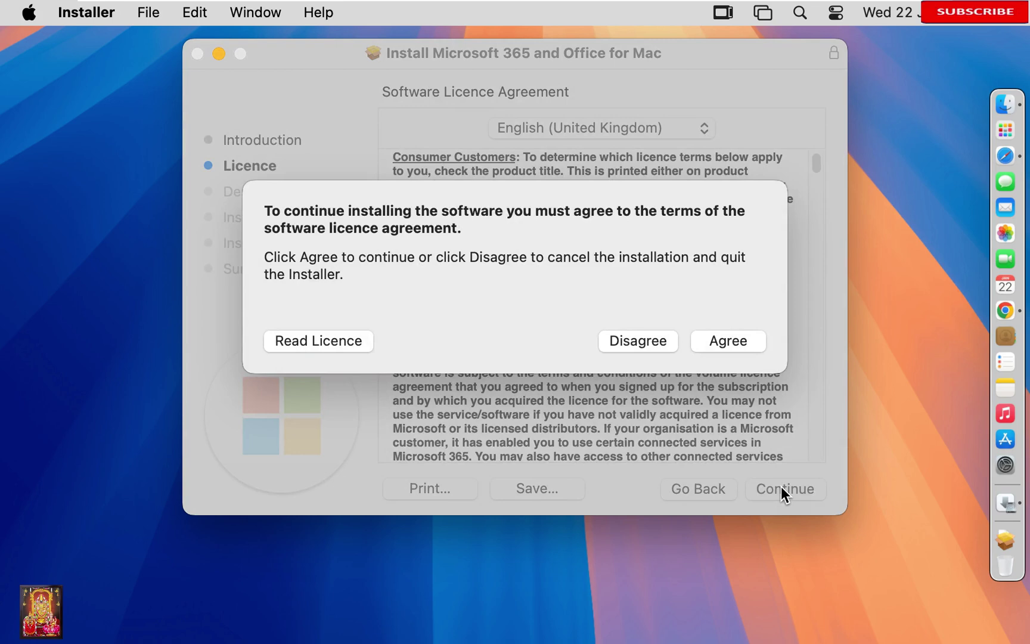
Agree to the licence and choose macHD as the install destination
click(719, 341)
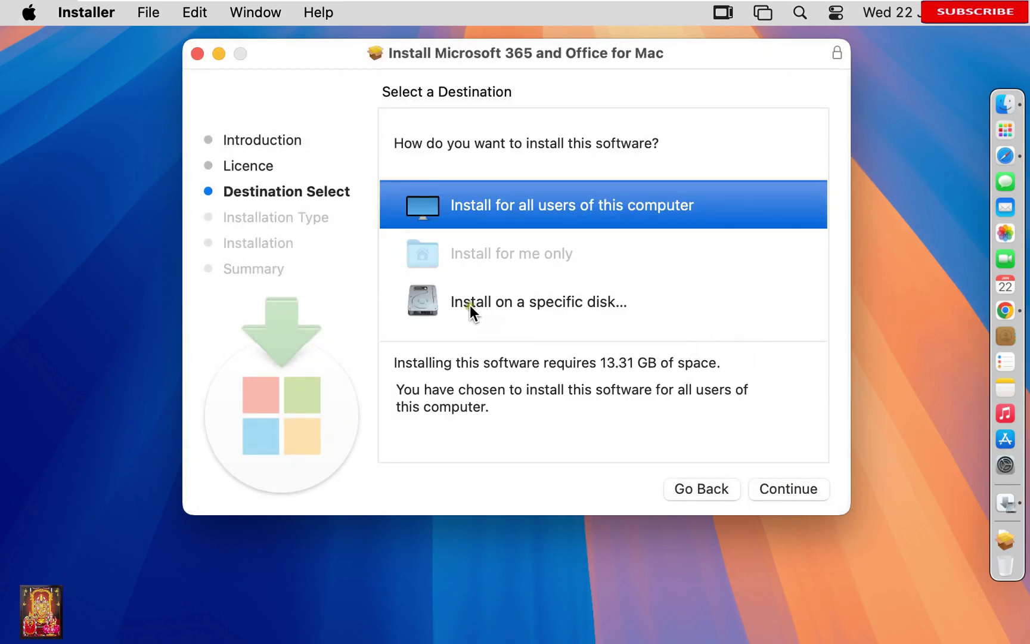
click(541, 301)
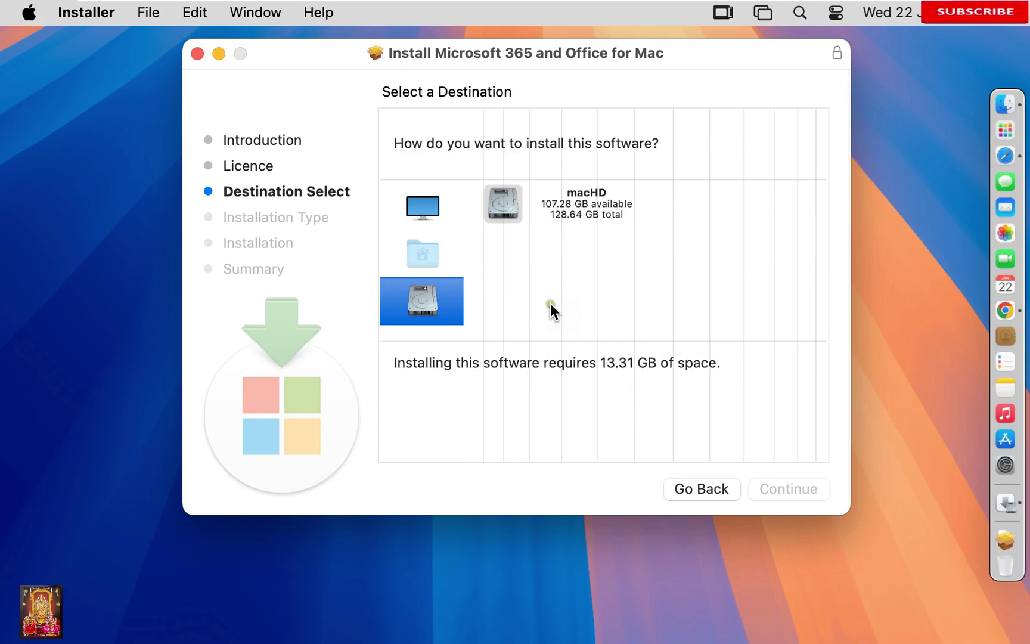
click(564, 221)
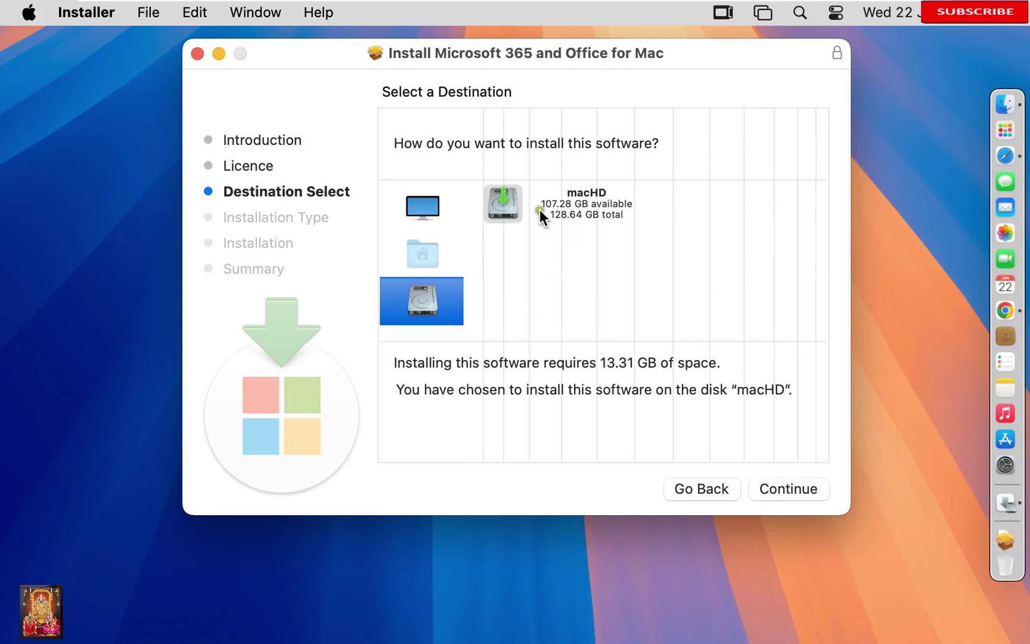
click(787, 489)
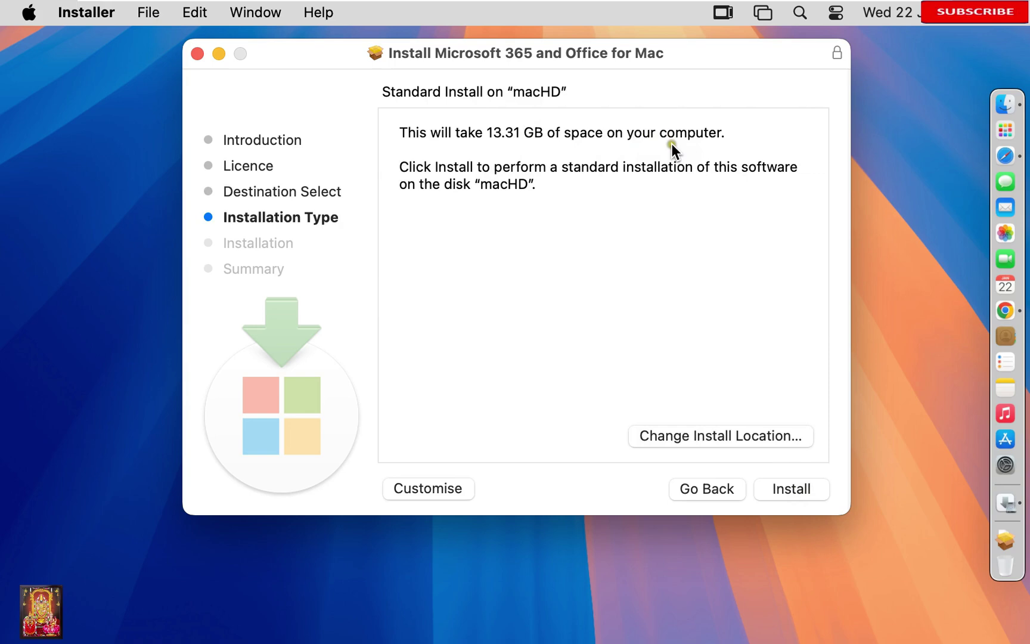
Start the installation and authorize it with the administrator password
click(783, 488)
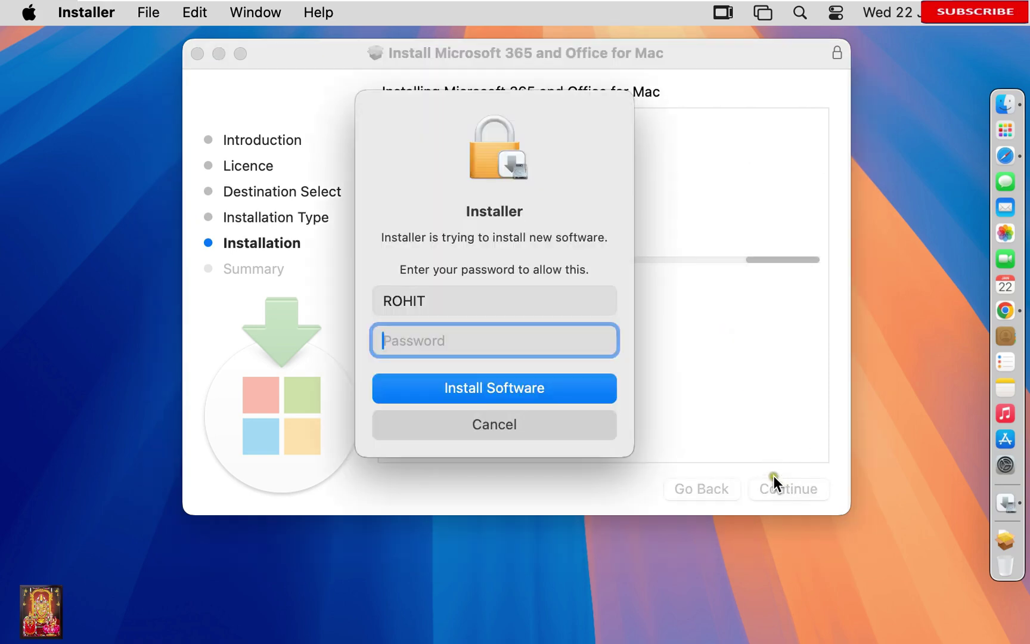
text(••)
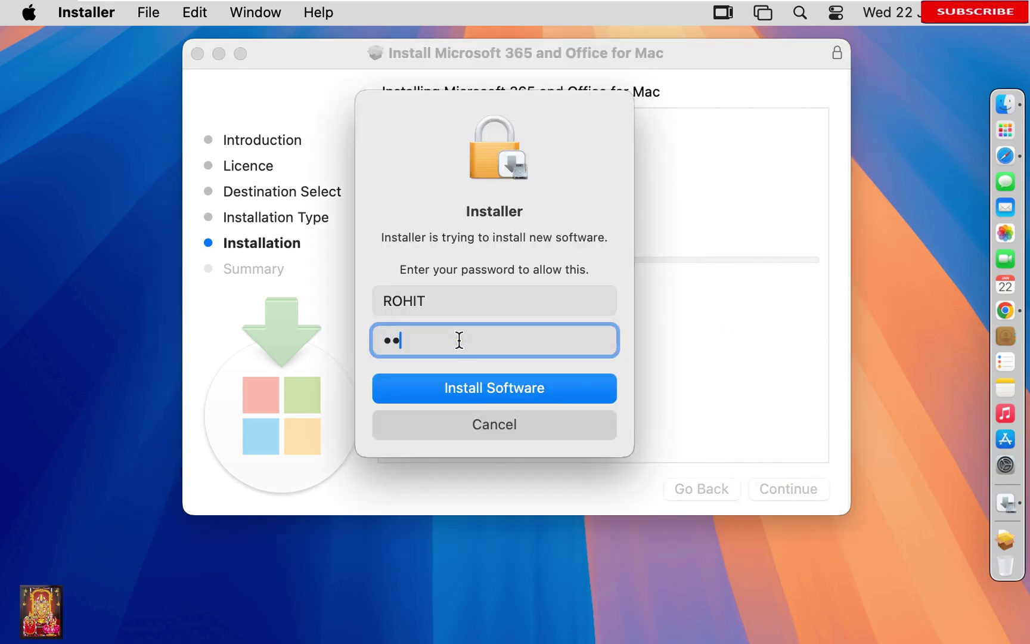
text(•••••)
click(502, 390)
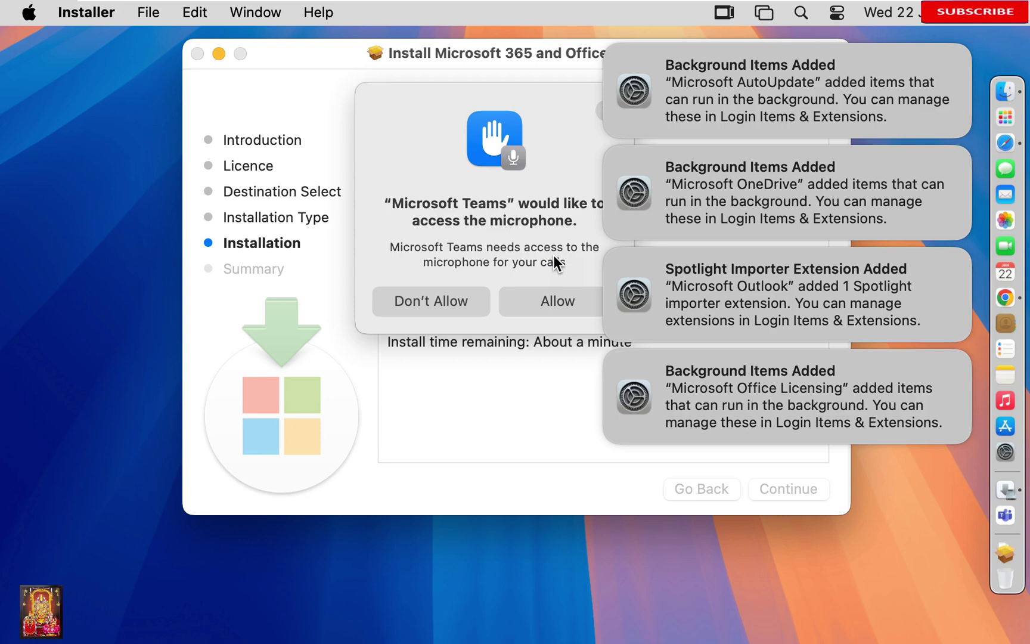
Allow Teams microphone access and dismiss the AutoUpdate, OneDrive, Spotlight and Licensing background-item notices
click(548, 299)
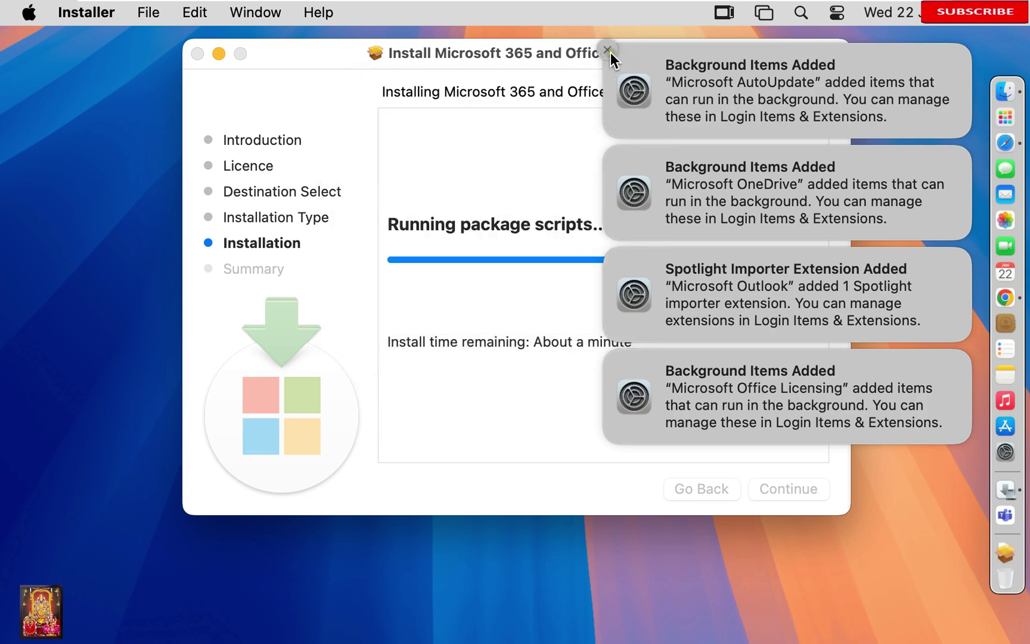
click(608, 50)
click(608, 50)
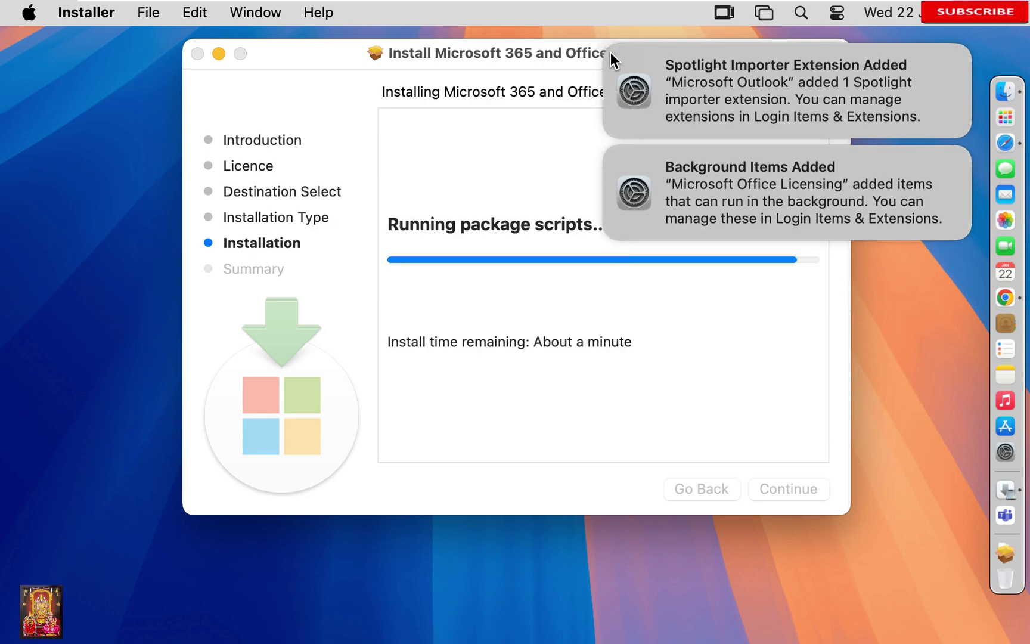
click(609, 49)
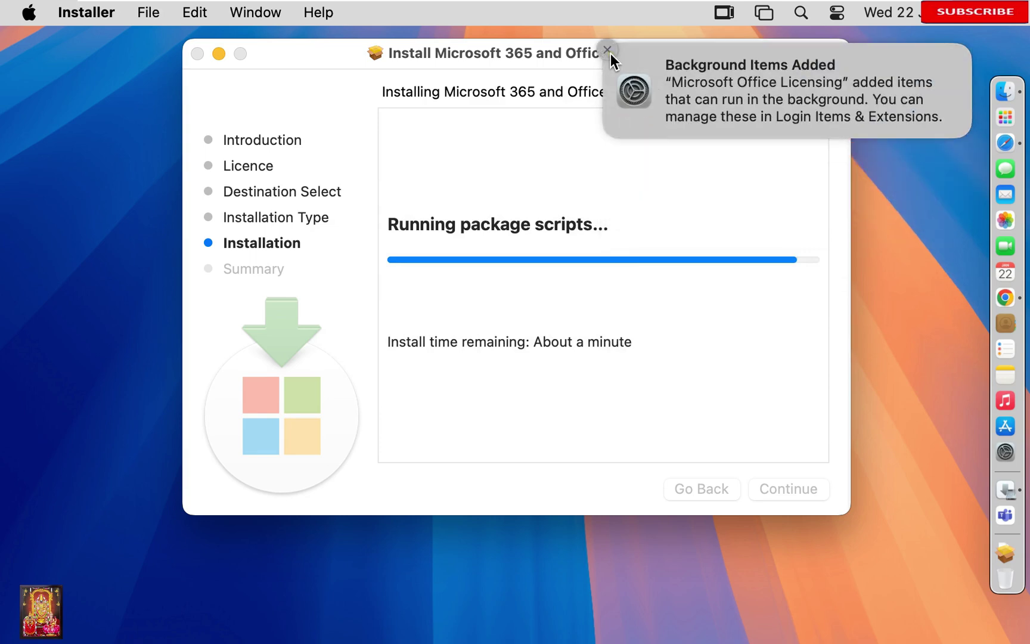
click(607, 51)
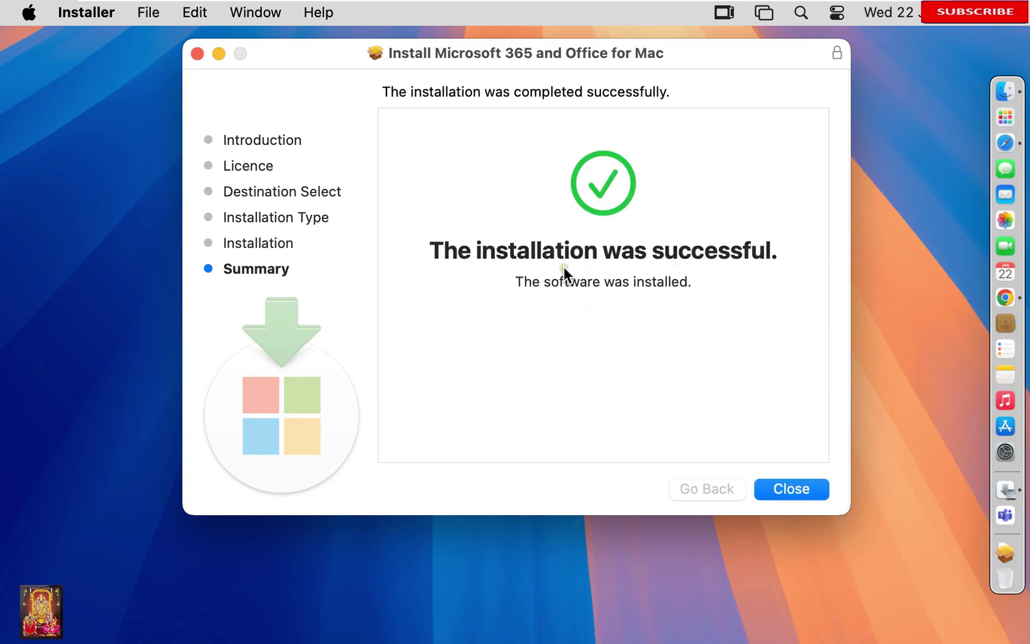
Close the installer summary and answer the Move to Bin prompt for its package
click(786, 488)
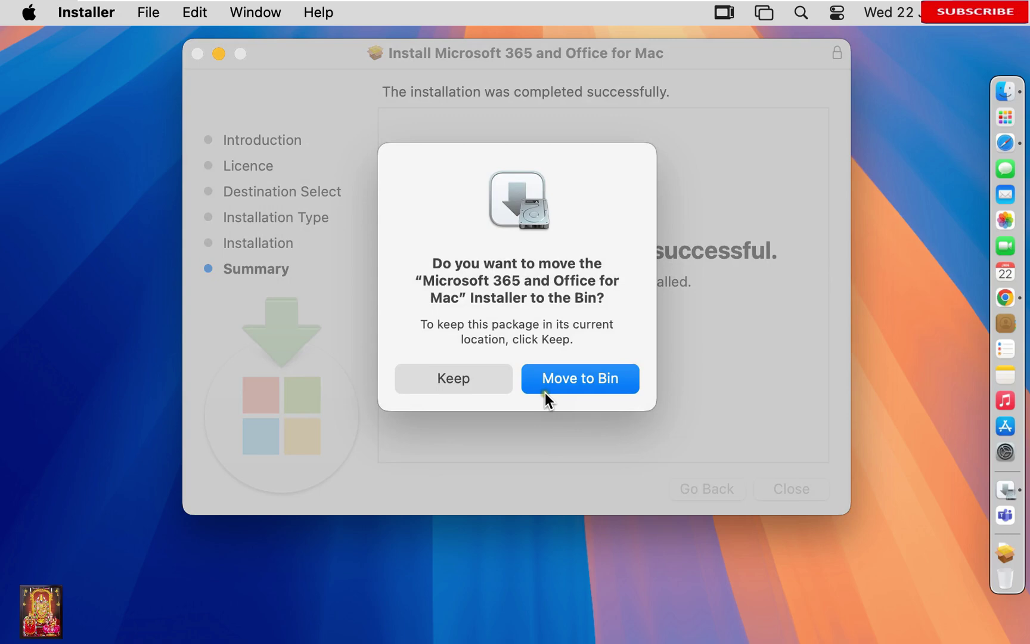
click(448, 377)
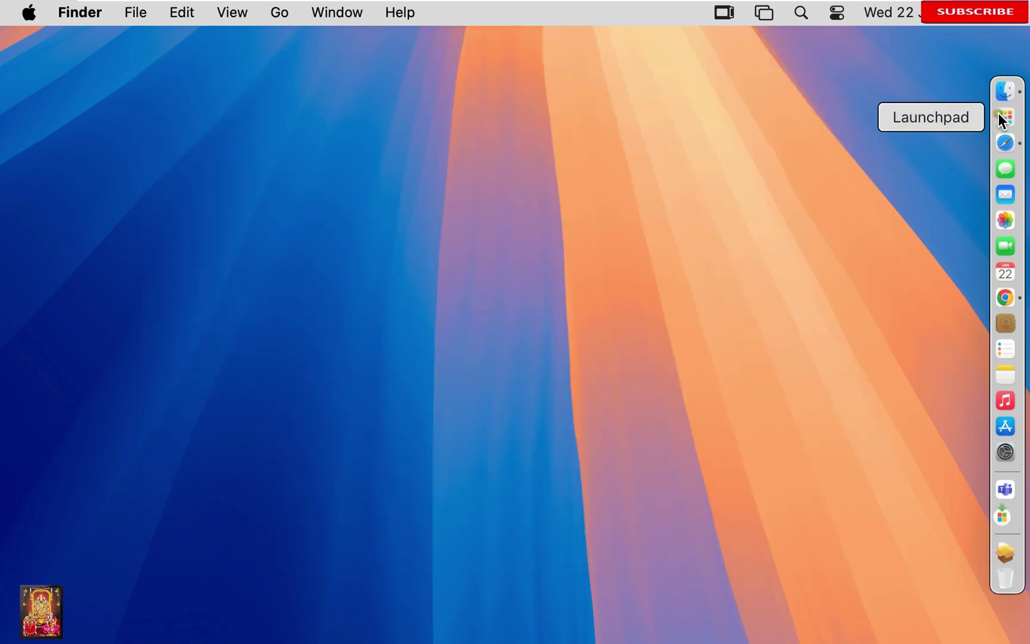
Launch Microsoft PowerPoint from Launchpad and acknowledge the Required Data Notice
click(1005, 119)
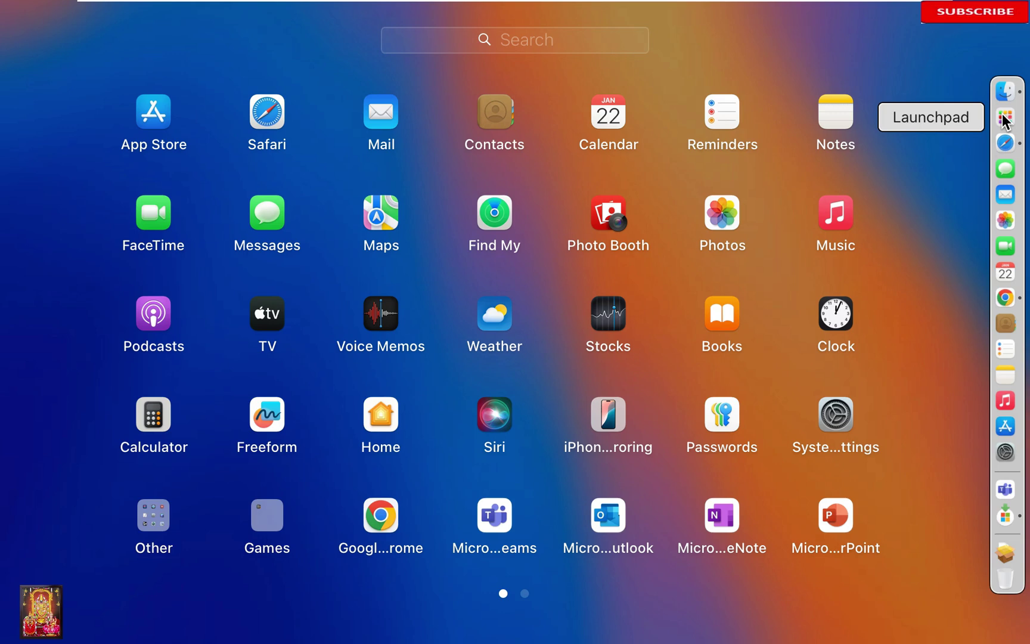
click(835, 525)
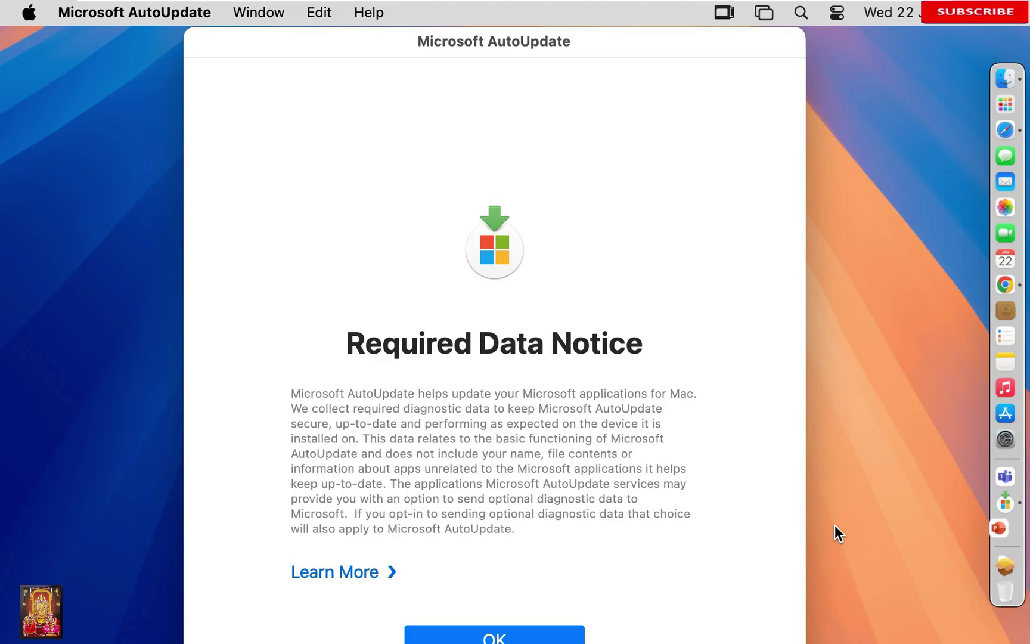
click(504, 635)
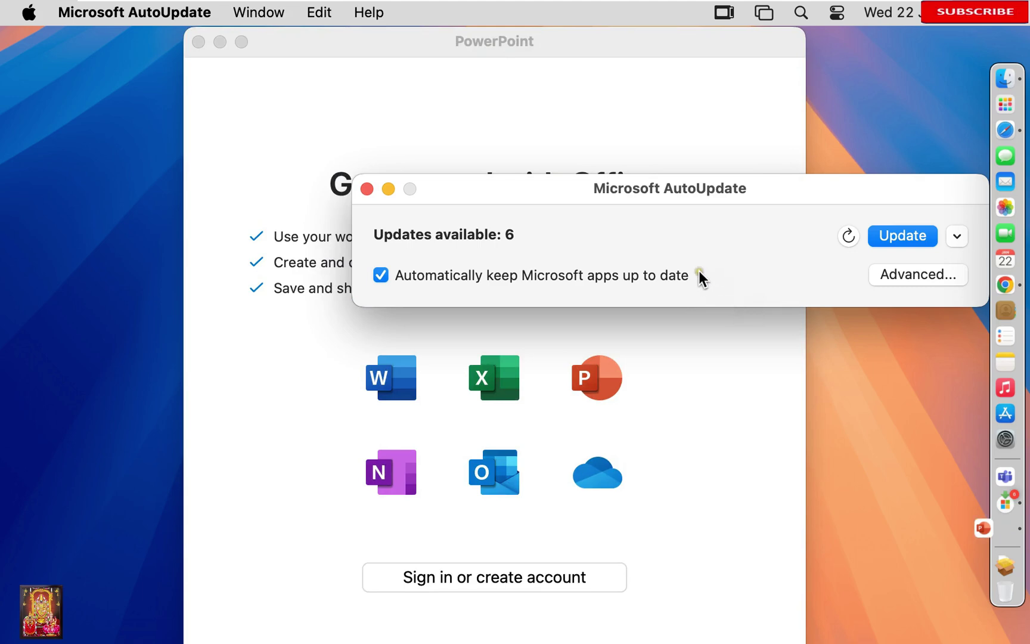
Expand AutoUpdate's list of six available updates, then close the AutoUpdate window
click(958, 237)
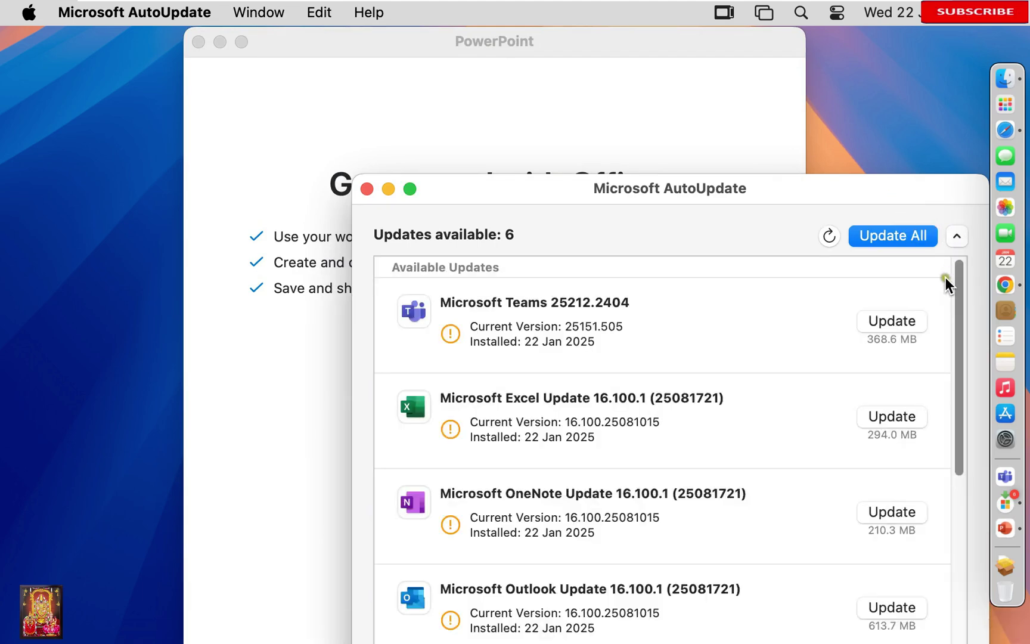
scroll(667, 389, down, 3)
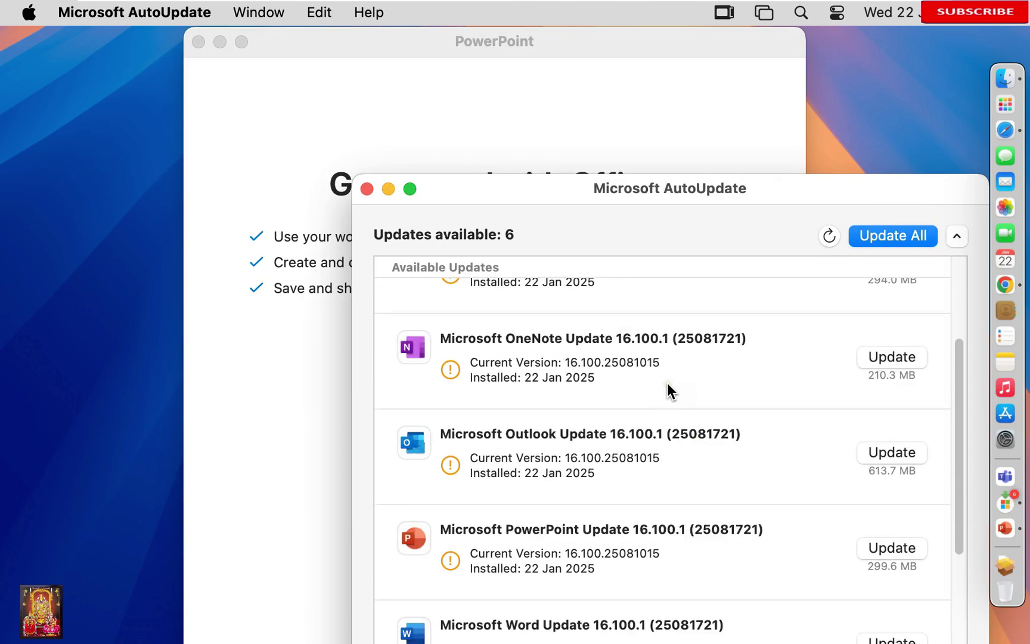
scroll(667, 385, down, 5)
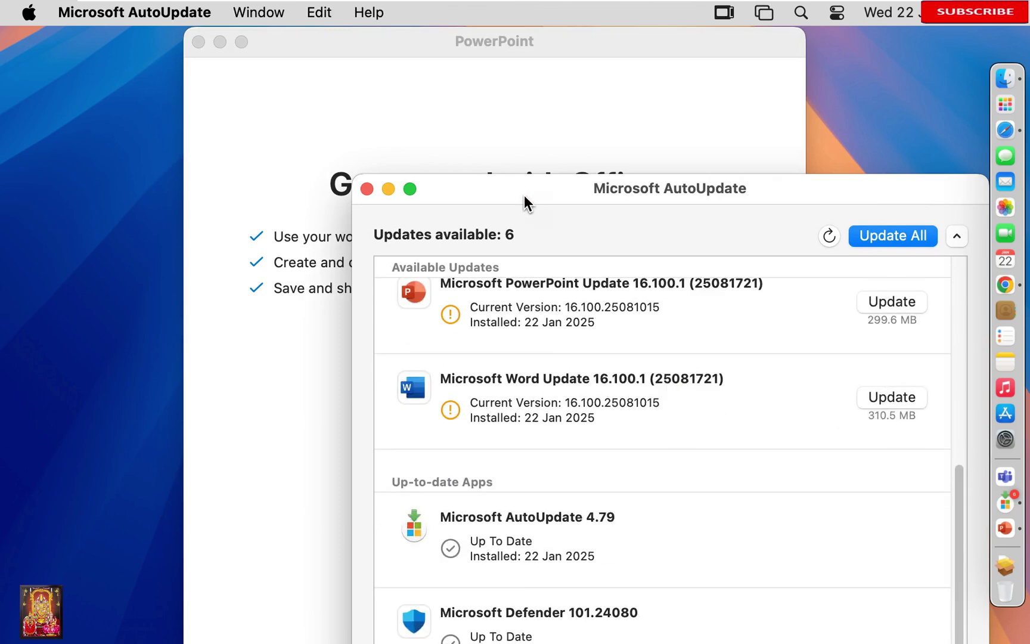
drag(525, 195, 510, 153)
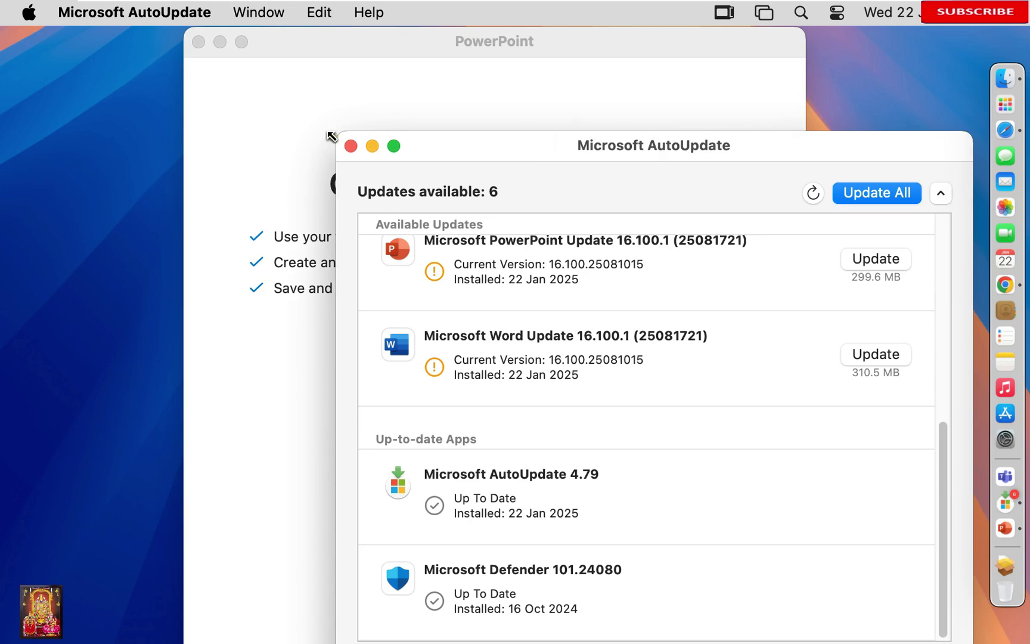
click(350, 146)
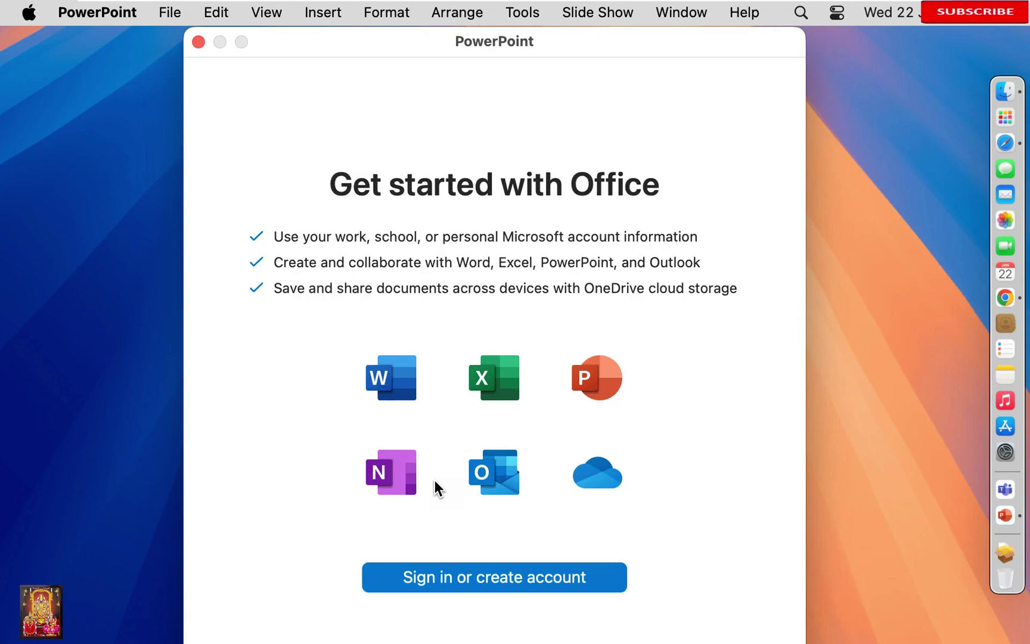
Set the display resolution to 1920 × 1200 (Default) in System Settings' Displays pane
click(28, 12)
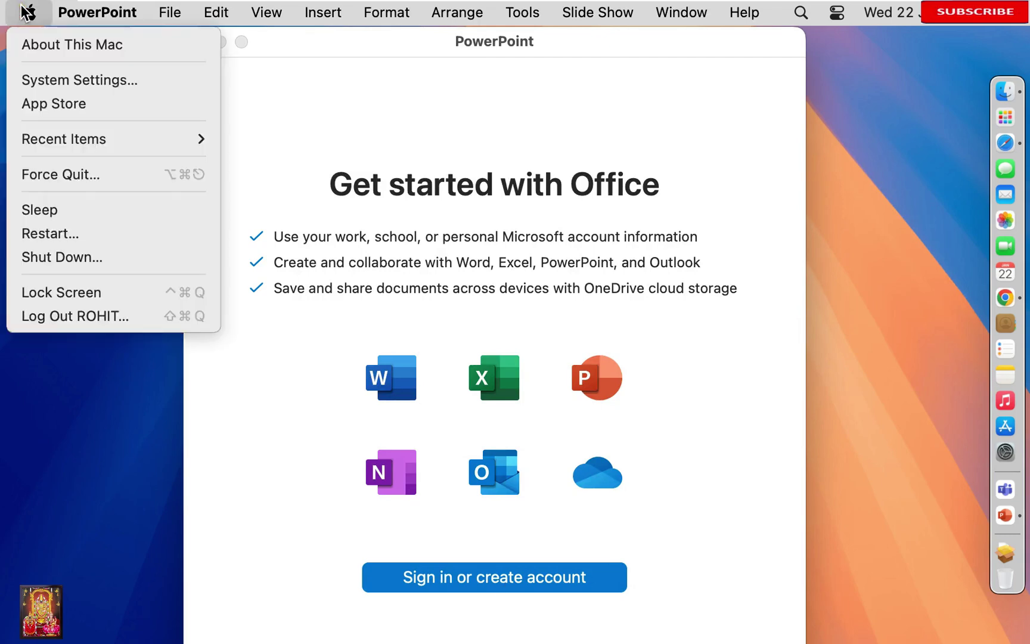
click(83, 84)
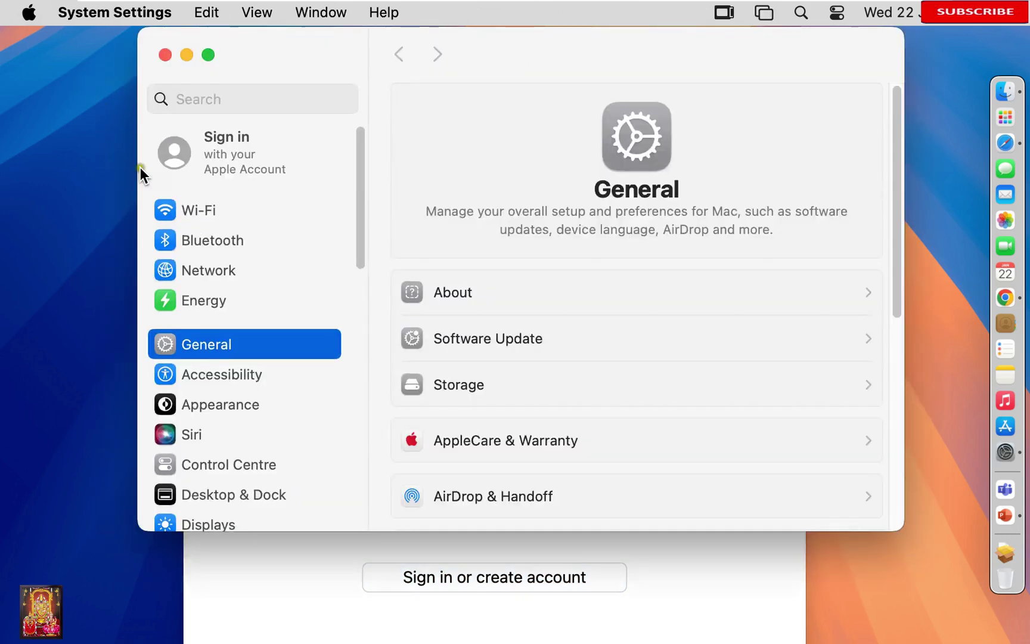
click(229, 495)
click(216, 523)
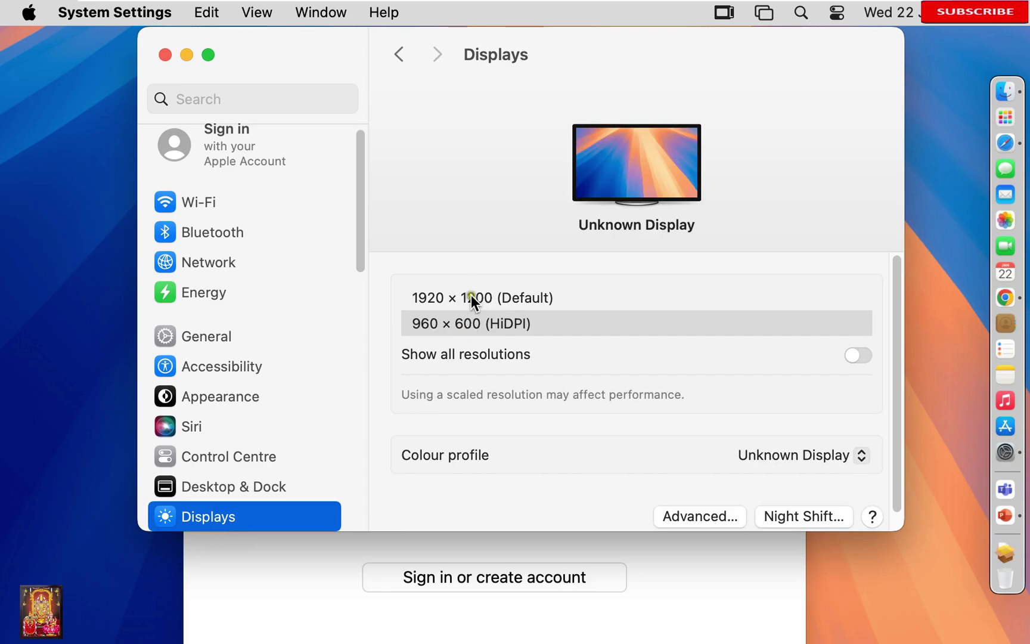
click(471, 298)
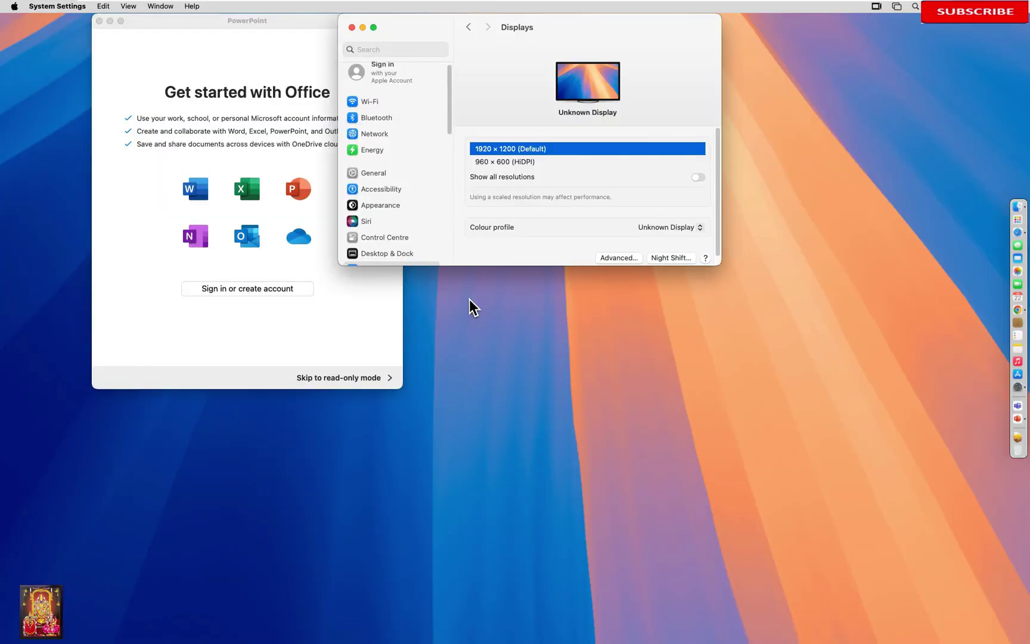
Skip PowerPoint sign-in for read-only mode and continue past the privacy notice
click(211, 365)
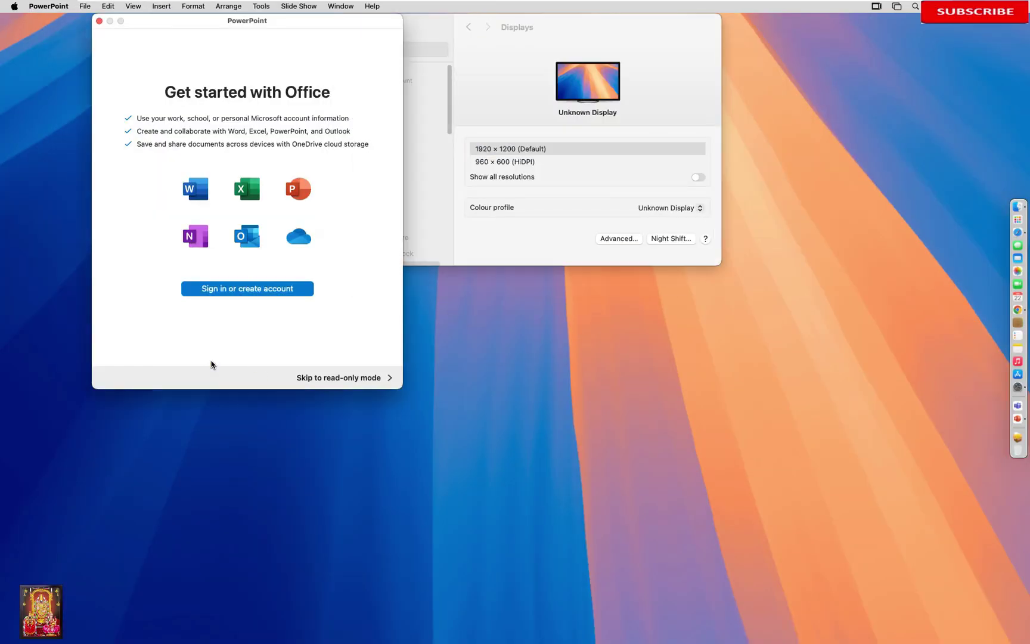
click(322, 381)
click(253, 351)
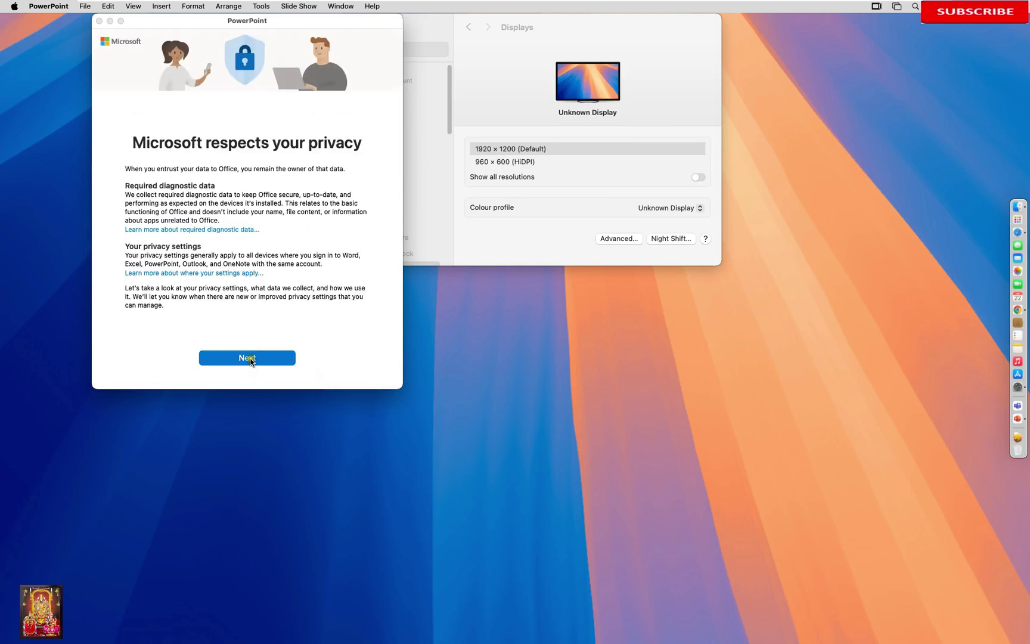
click(252, 362)
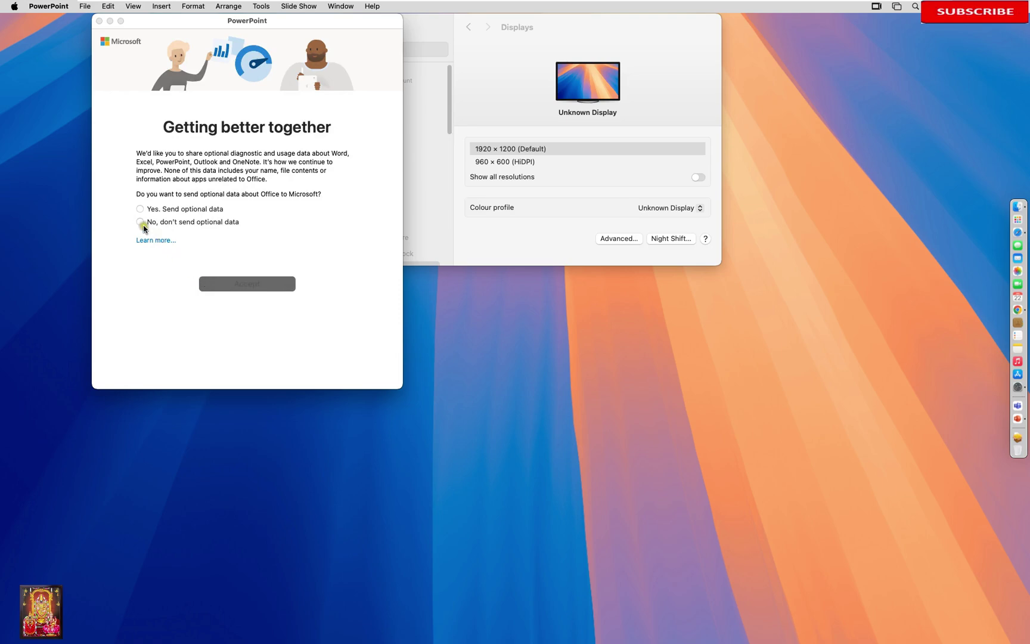
Decline optional data sharing and finish setup to reach the template gallery
click(141, 223)
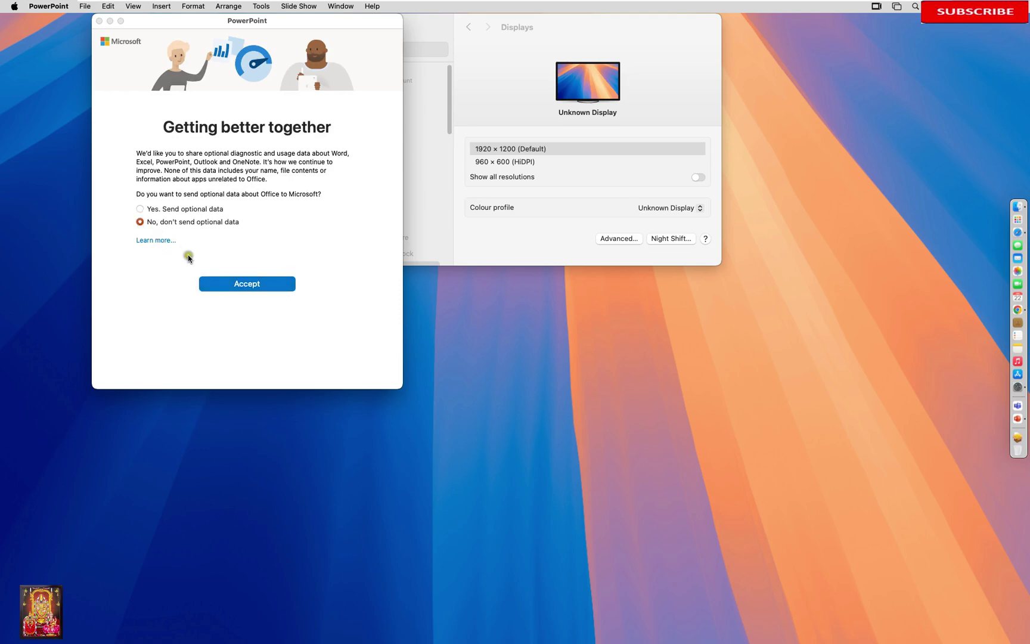
click(244, 287)
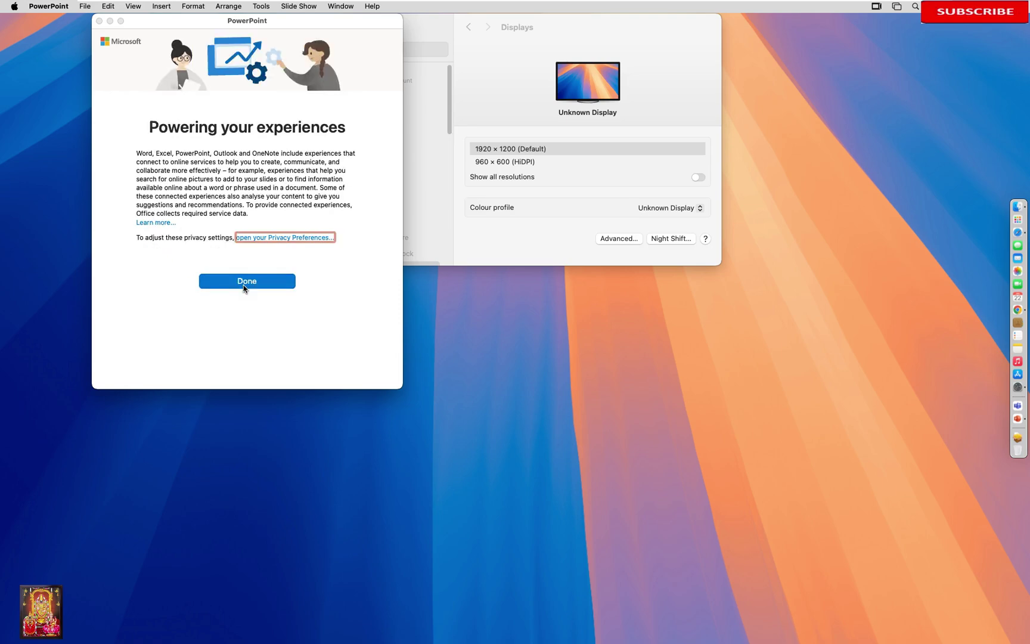
click(244, 284)
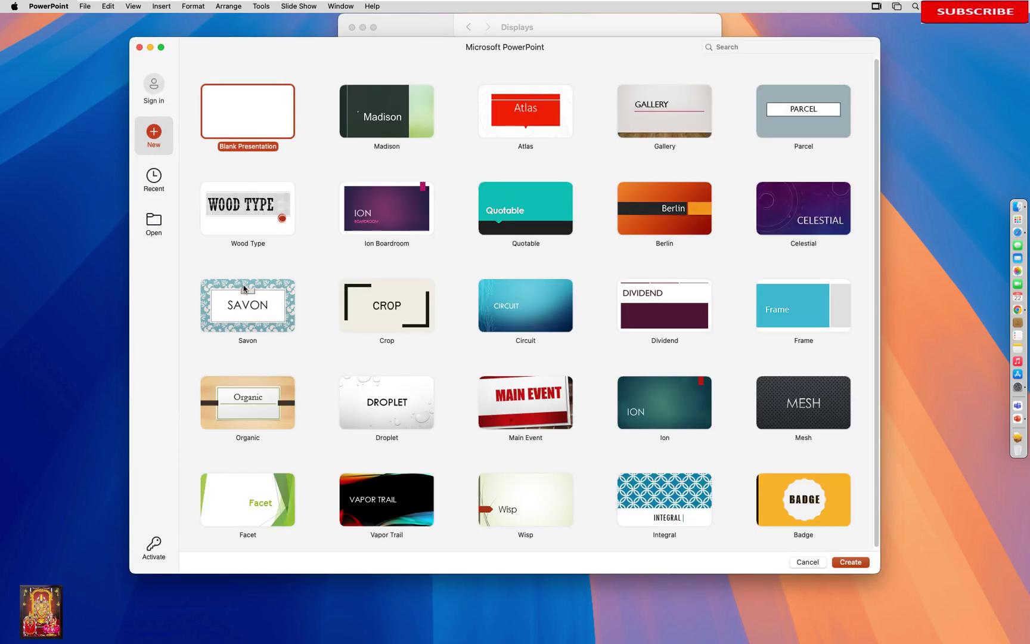
Create a new blank presentation from the template gallery's Blank Presentation tile
click(232, 122)
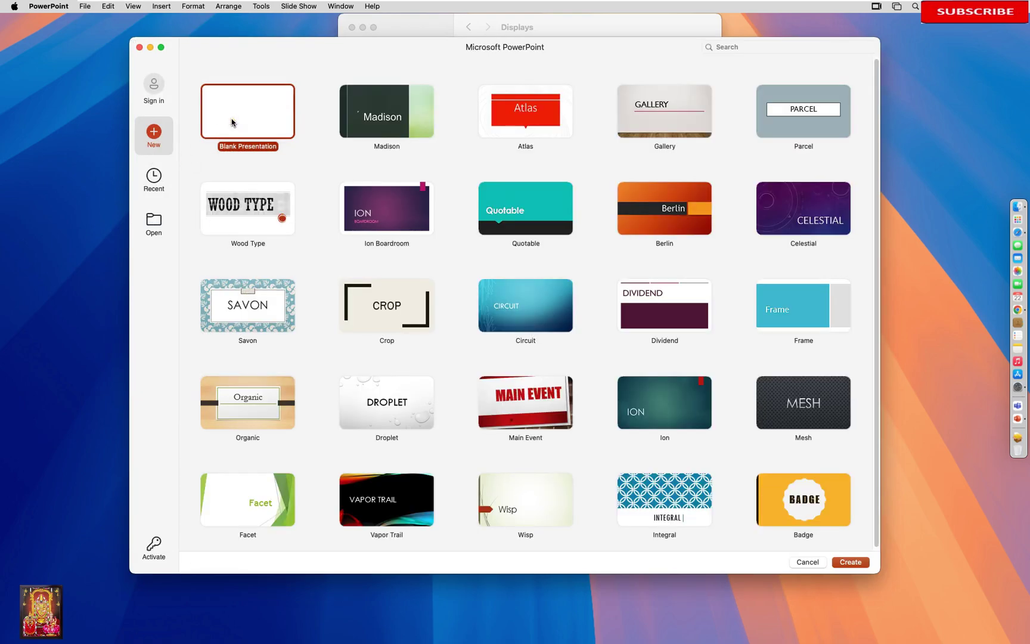
double_click(232, 123)
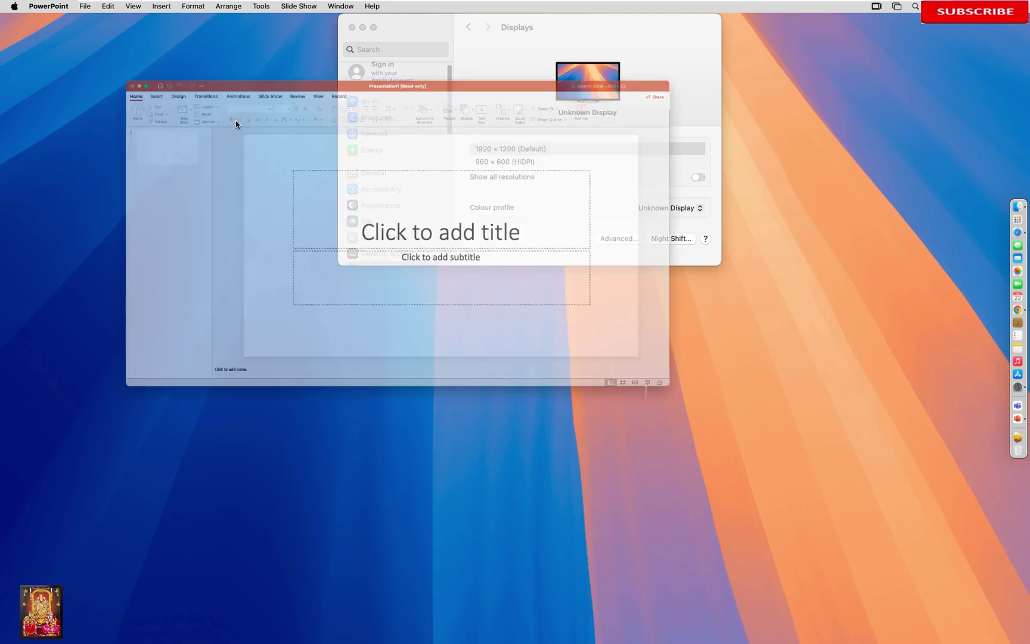